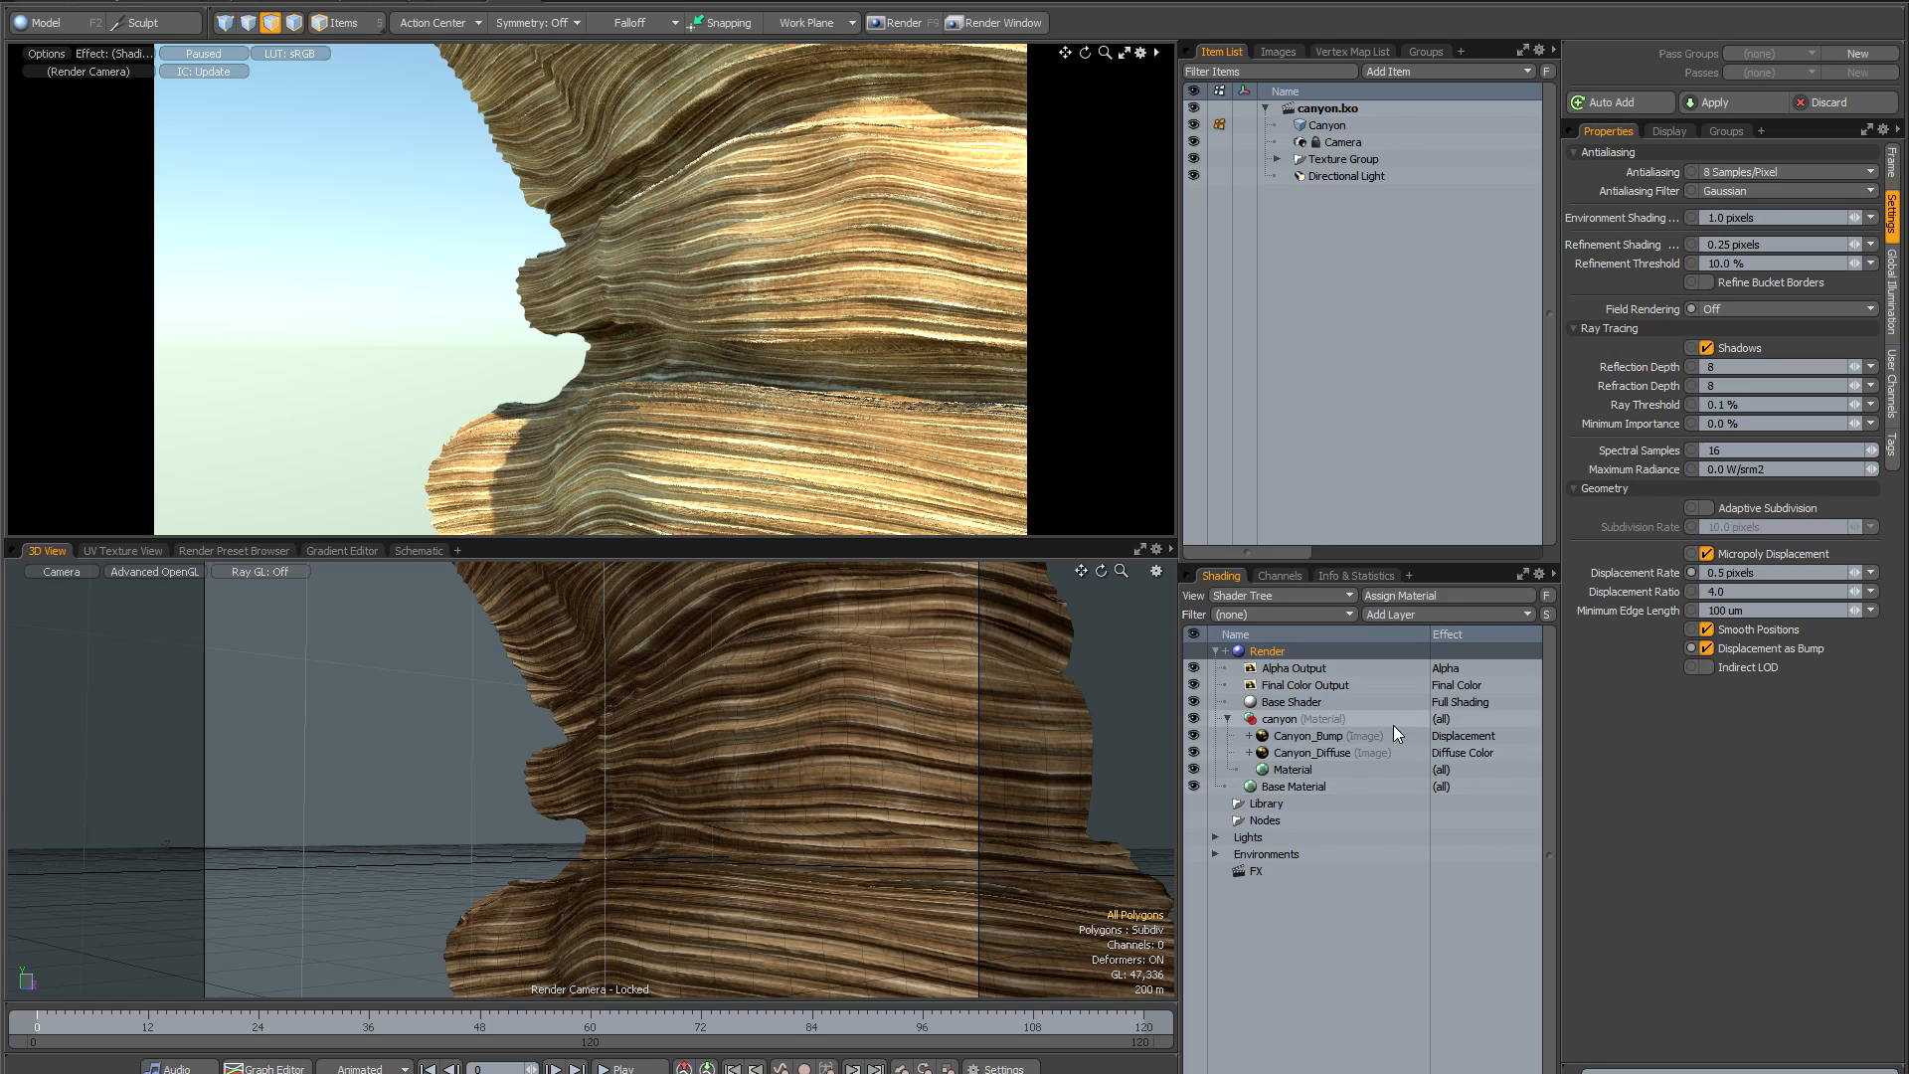
{"action": "left_click", "coordinate": [992, 28]}
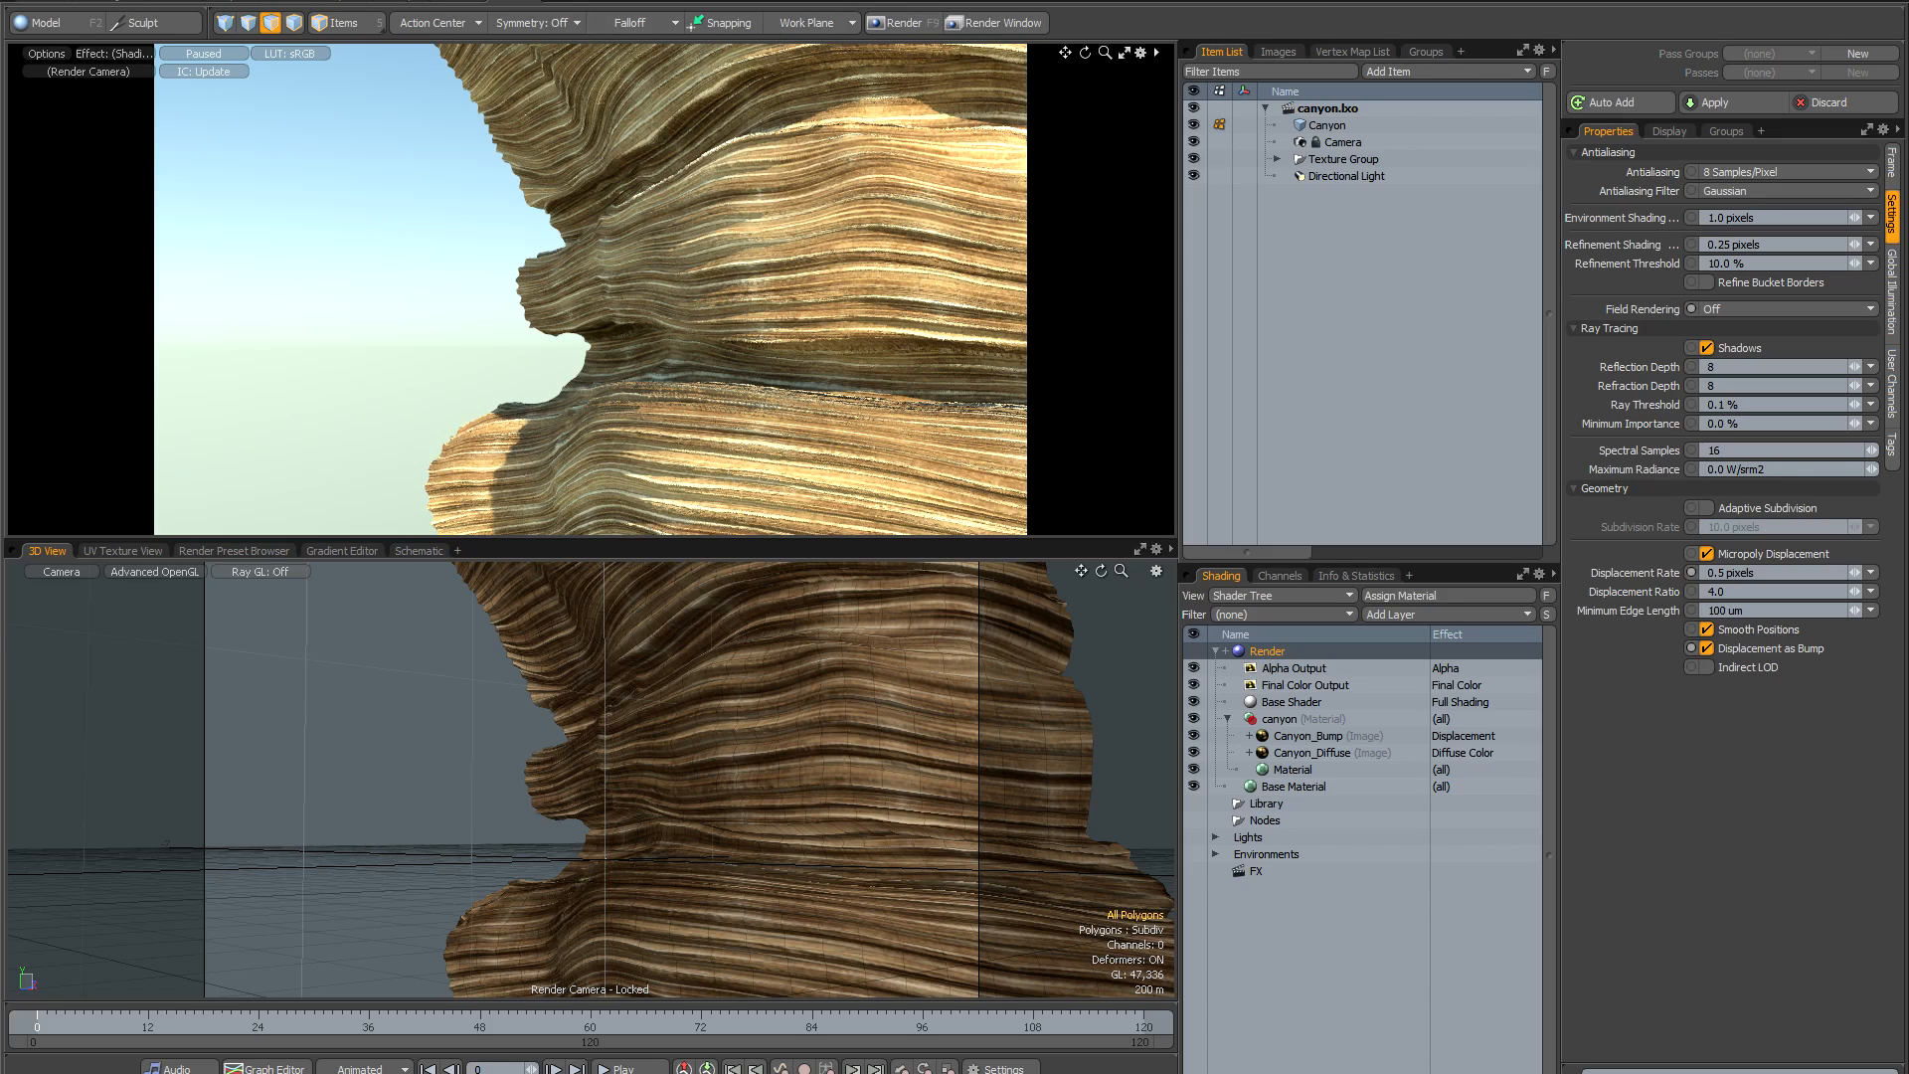
{"action": "left_click", "coordinate": [529, 0]}
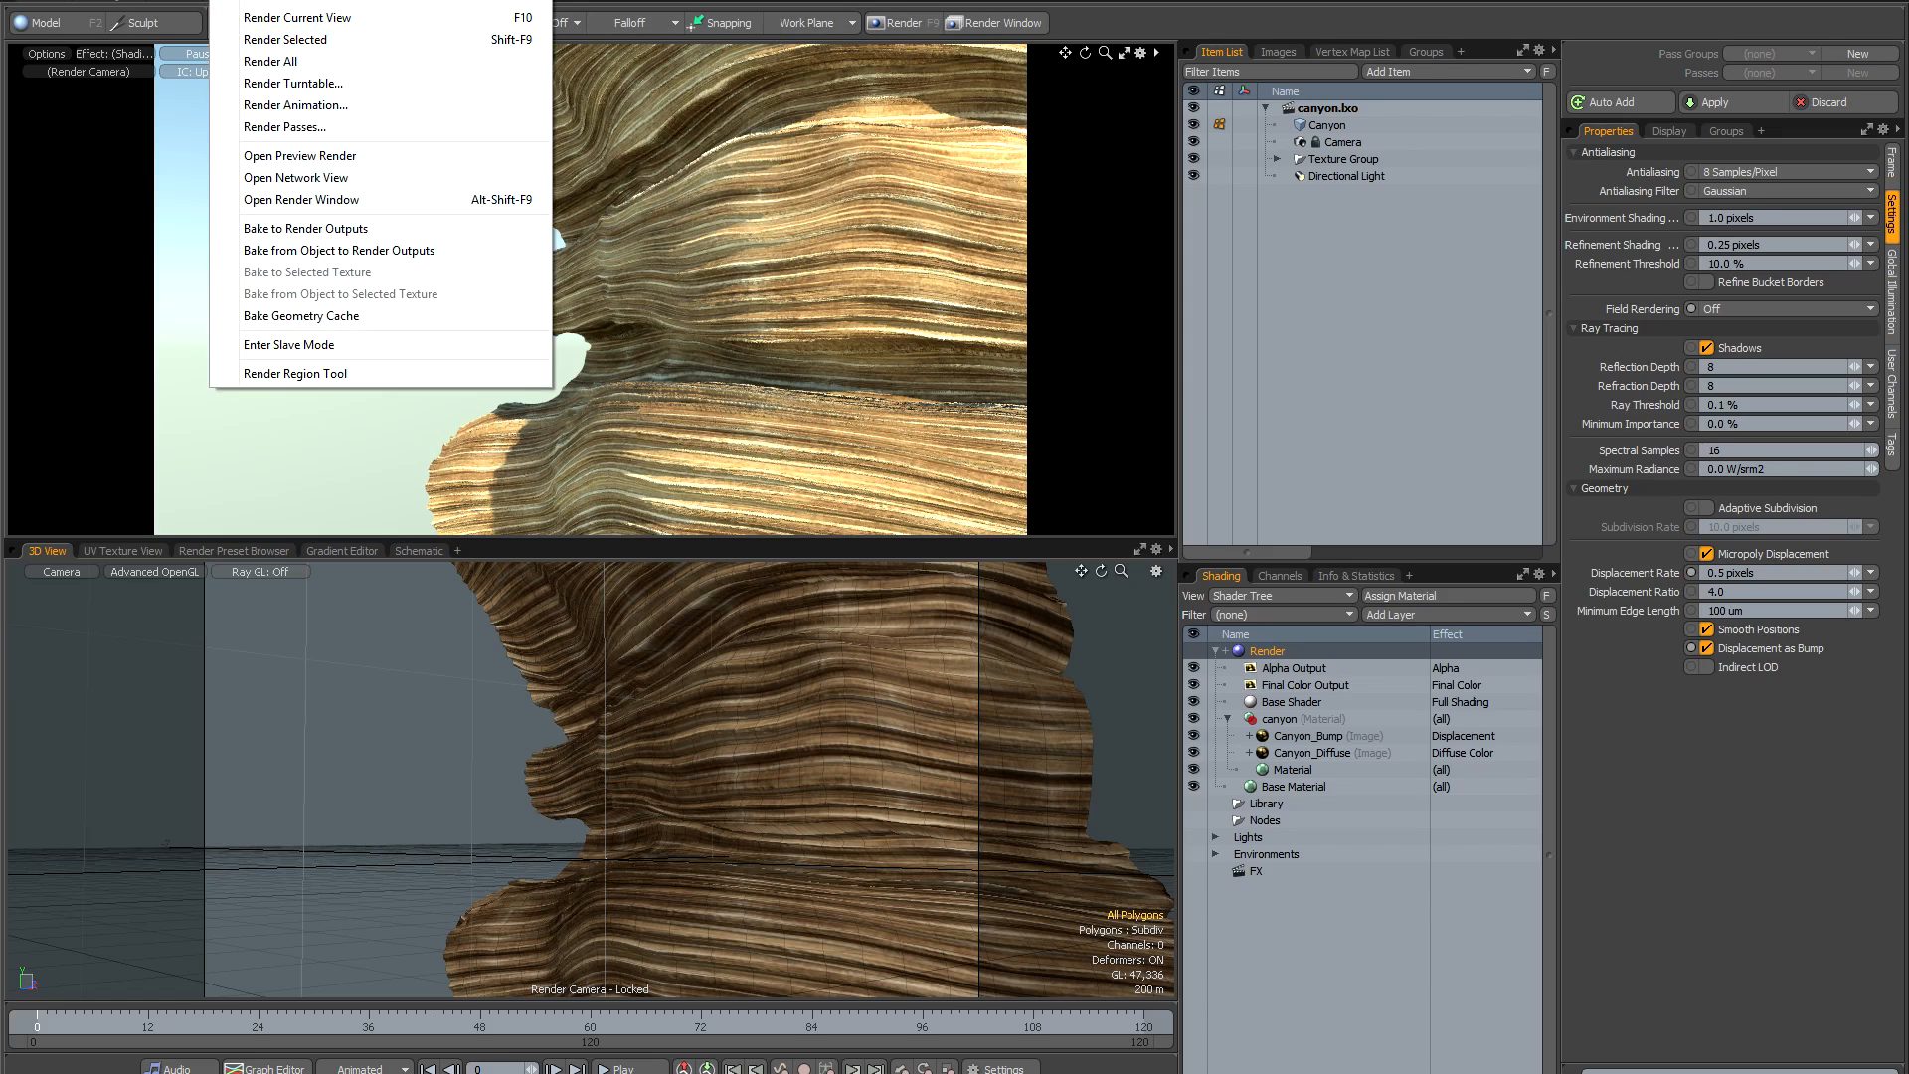
{"action": "left_click", "coordinate": [581, 0]}
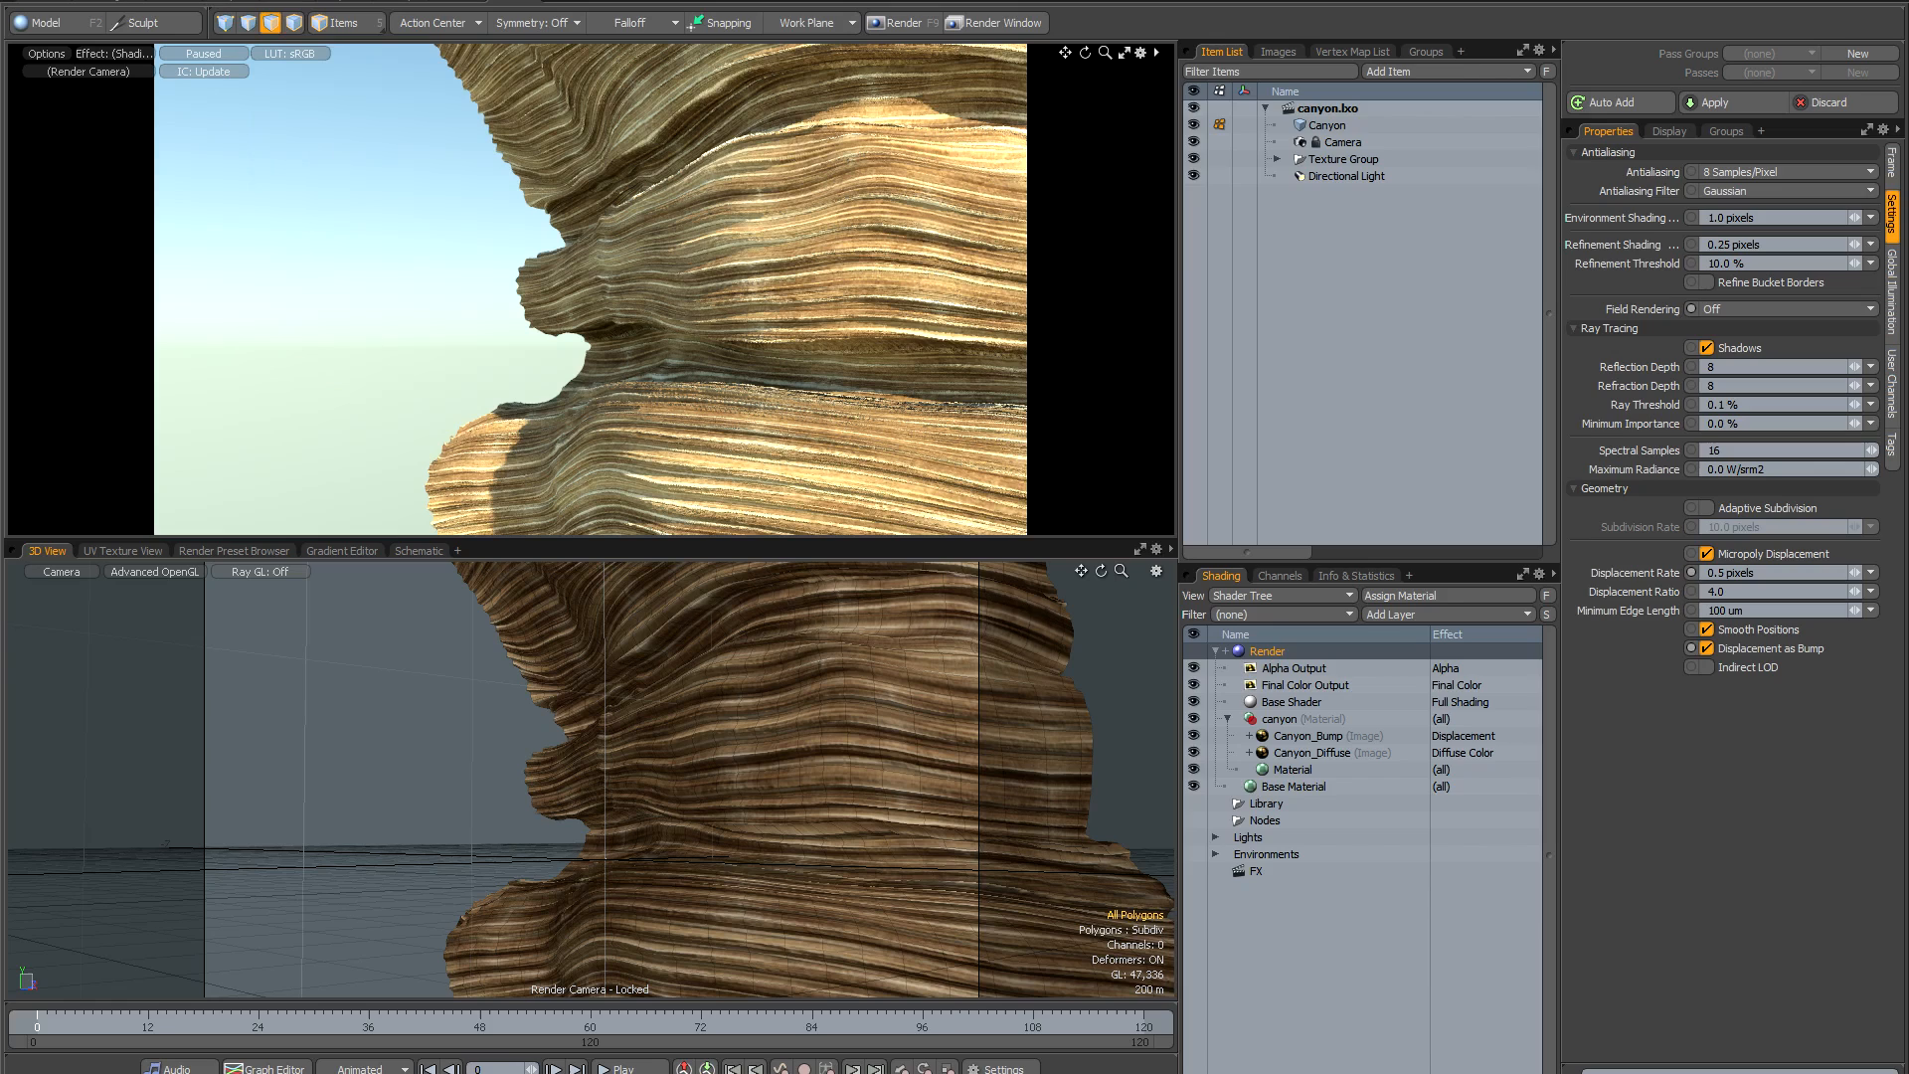
Select the Canyon mesh and locate the Bake Geometry Cache command without running it.
{"action": "left_click", "coordinate": [1344, 125]}
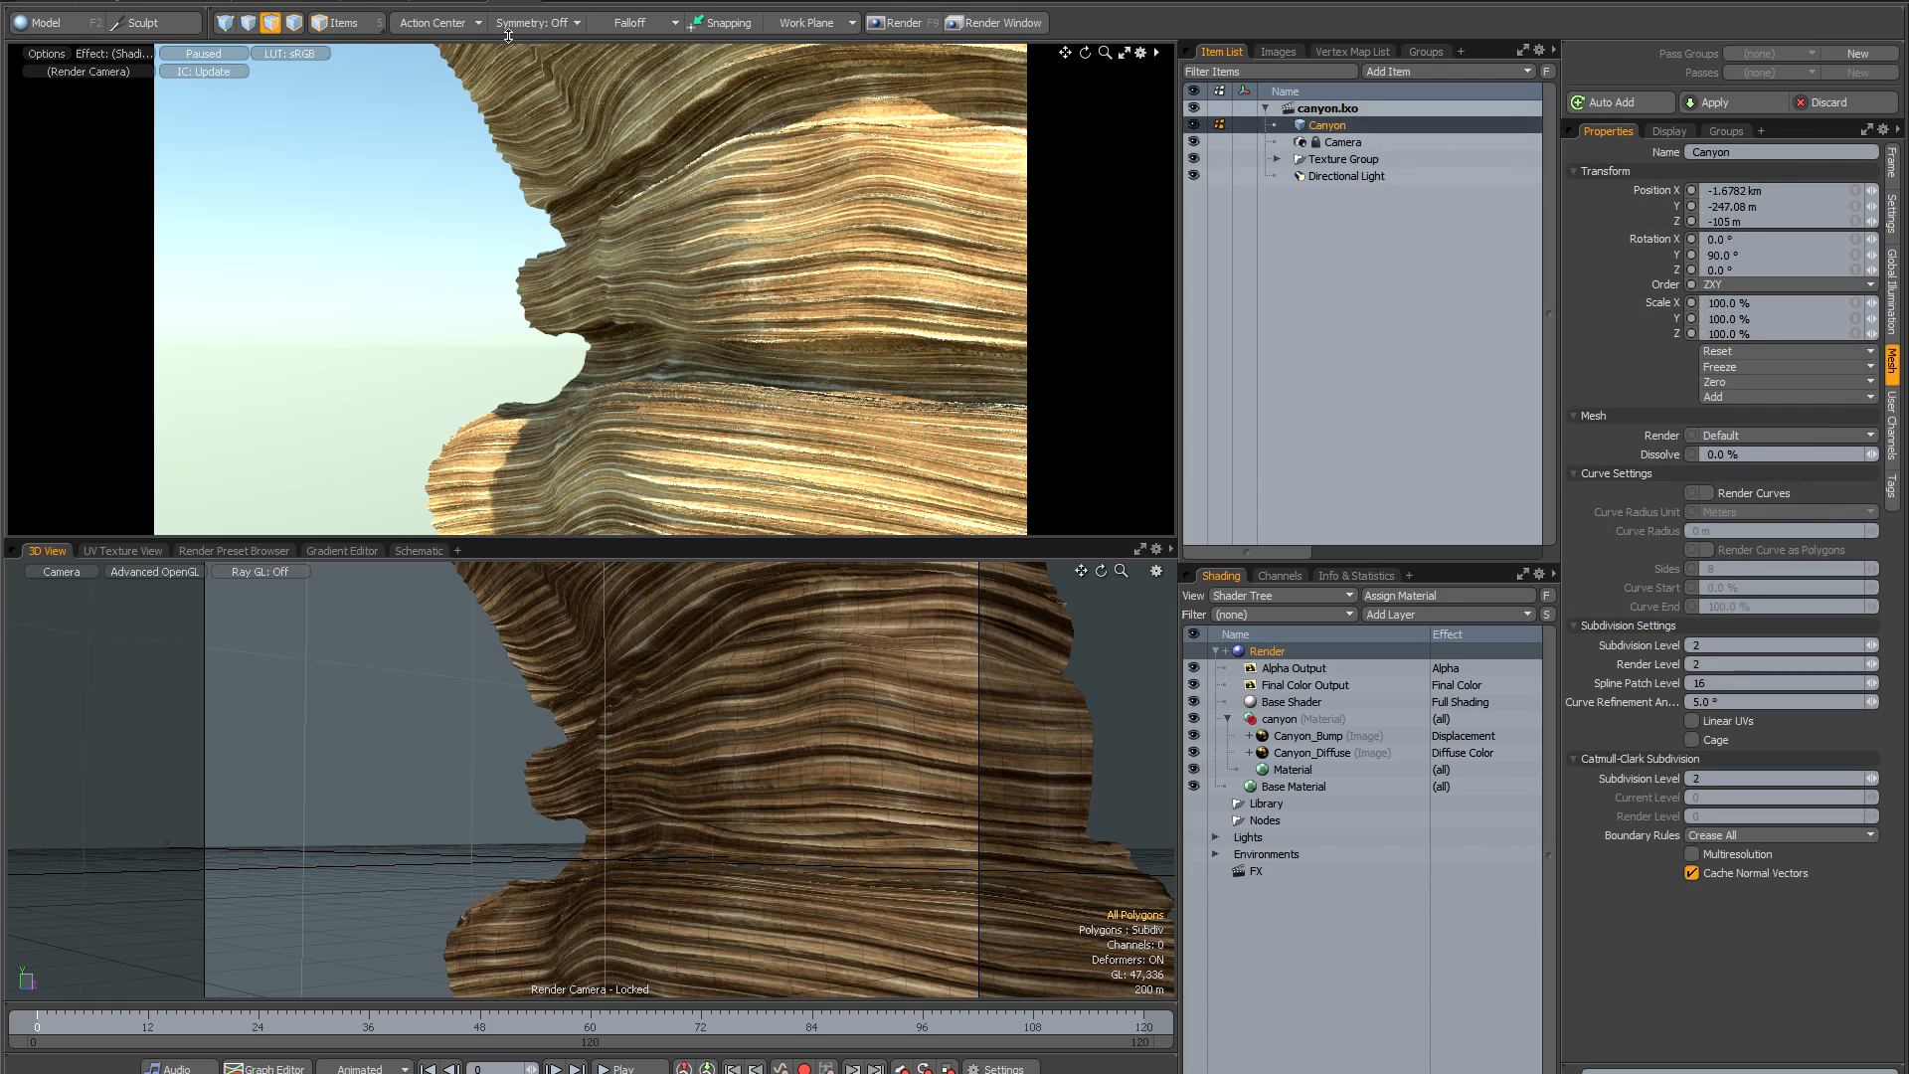
{"action": "left_click", "coordinate": [231, 0]}
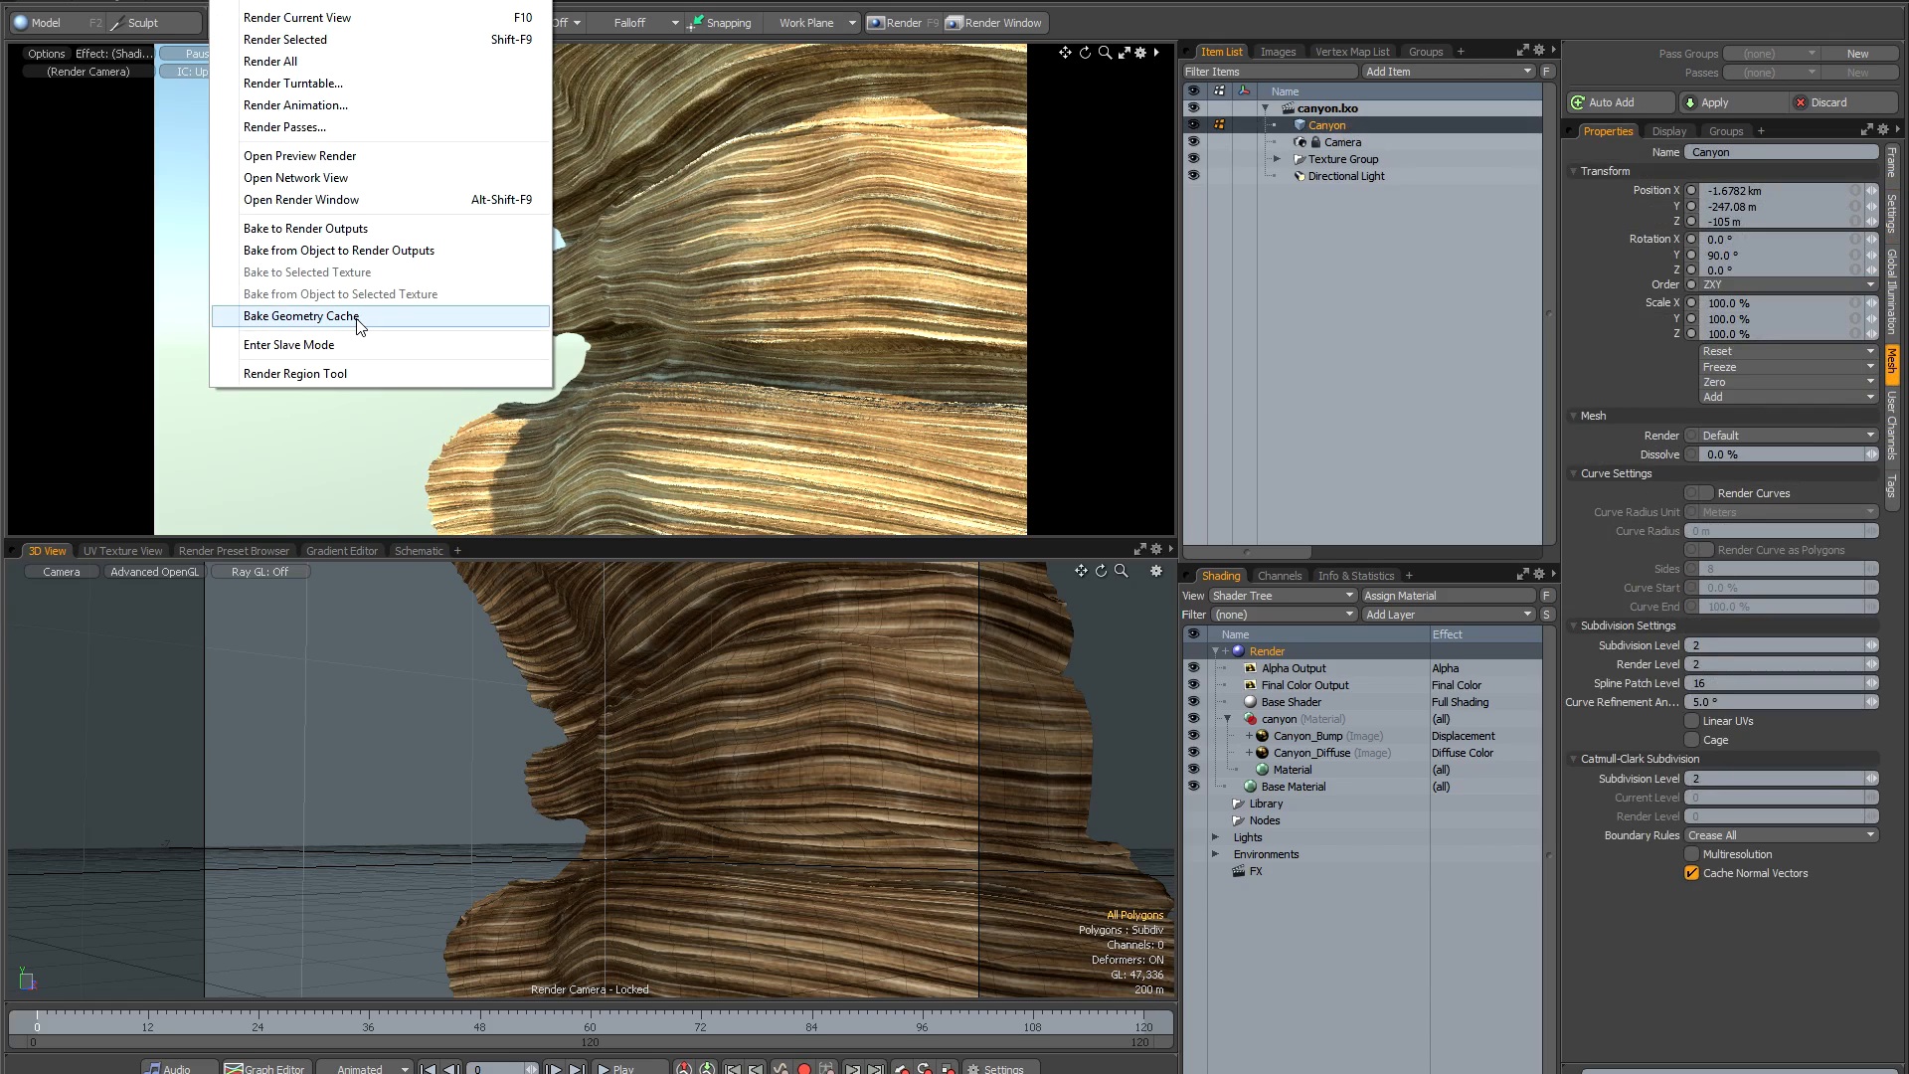
{"action": "mouse_move", "coordinate": [225, 0]}
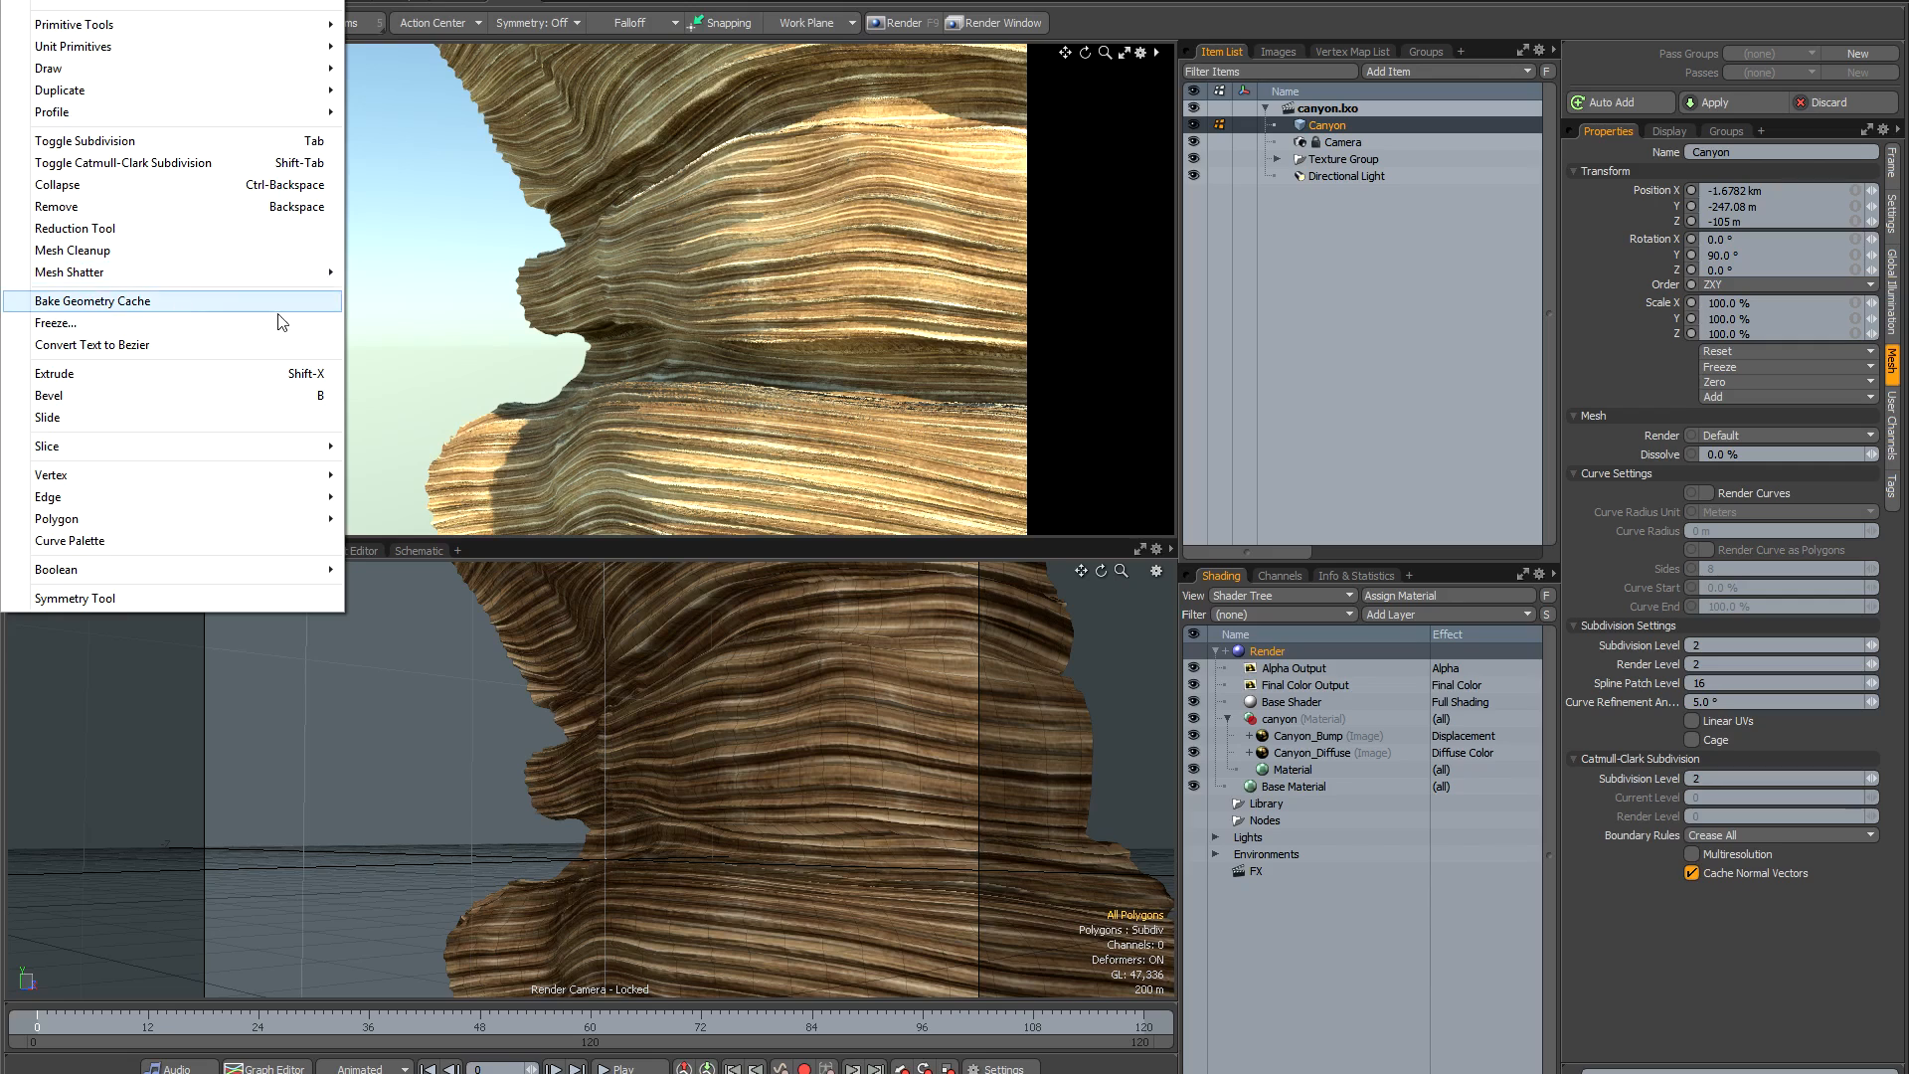
{"action": "left_click", "coordinate": [820, 366]}
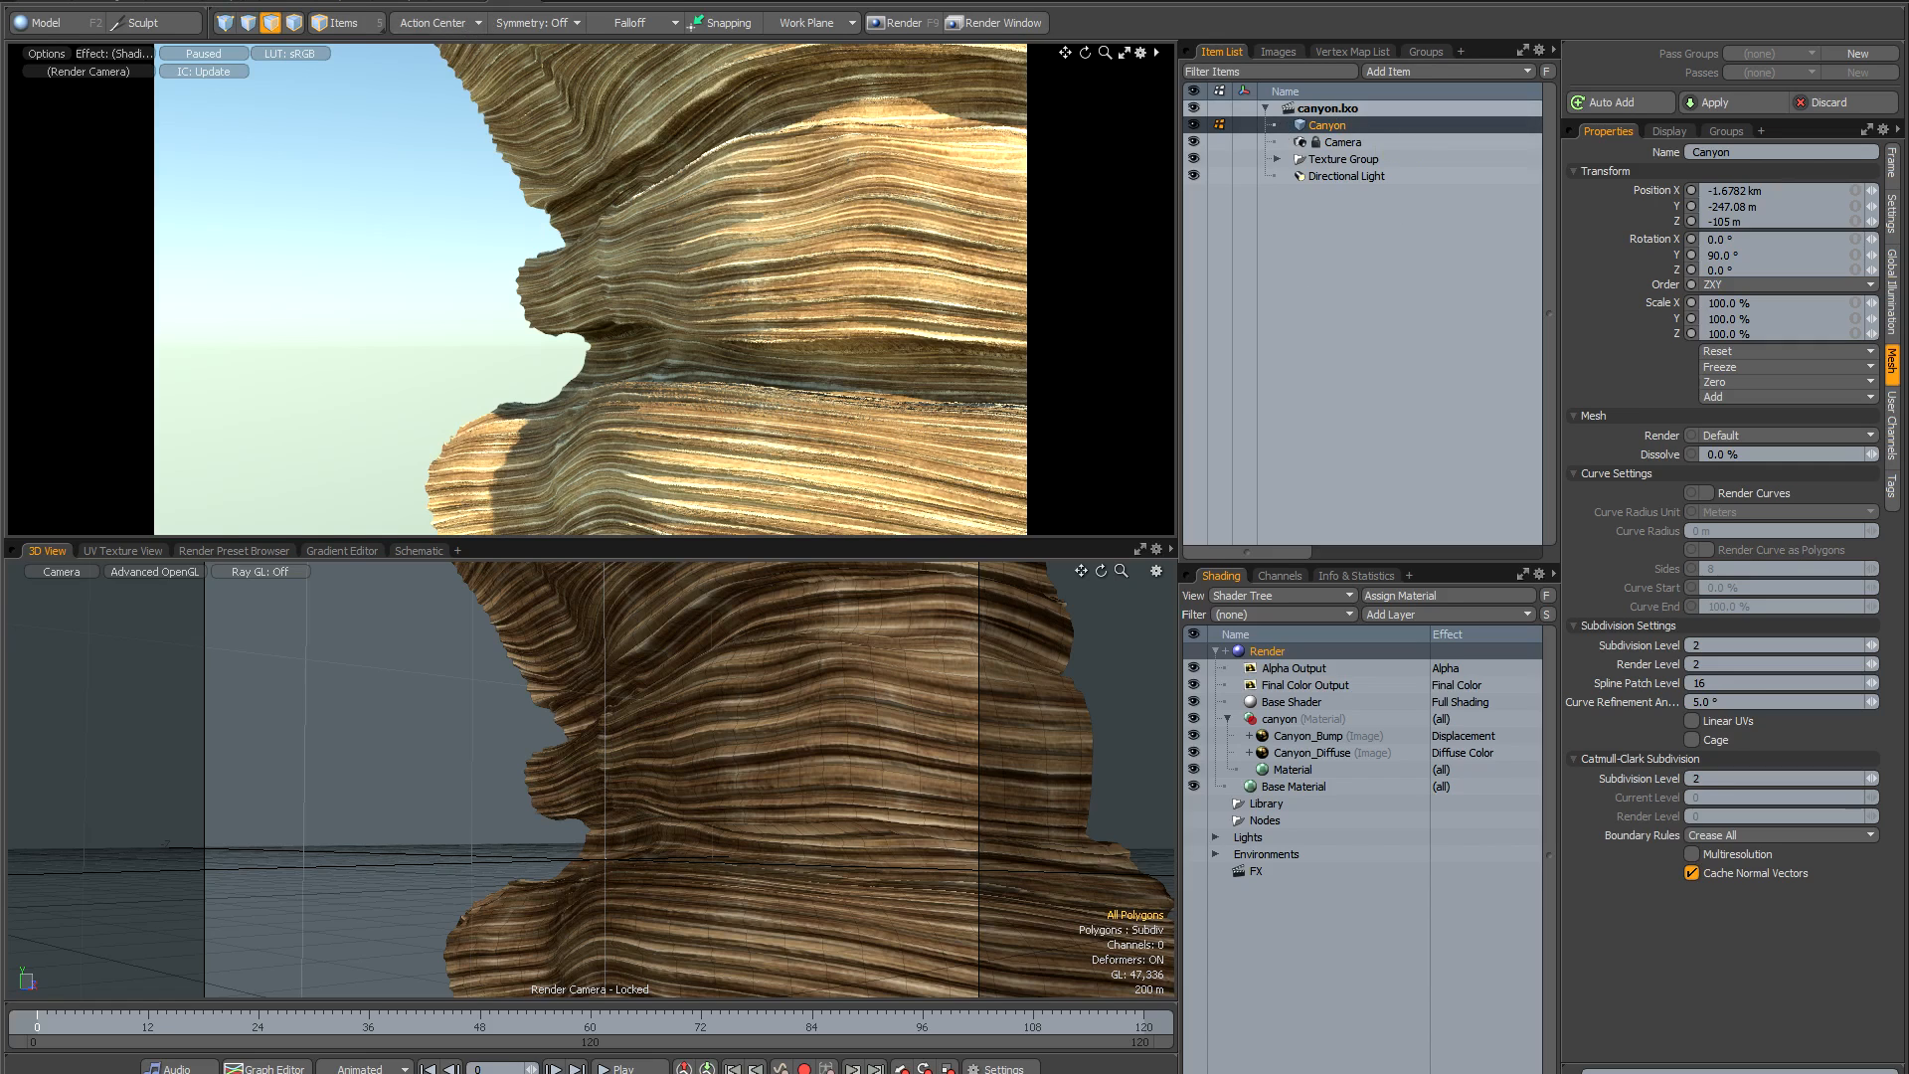
Review the Freeze Polygons options without applying them, and check the render settings for micropoly displacement.
{"action": "left_click", "coordinate": [206, 1]}
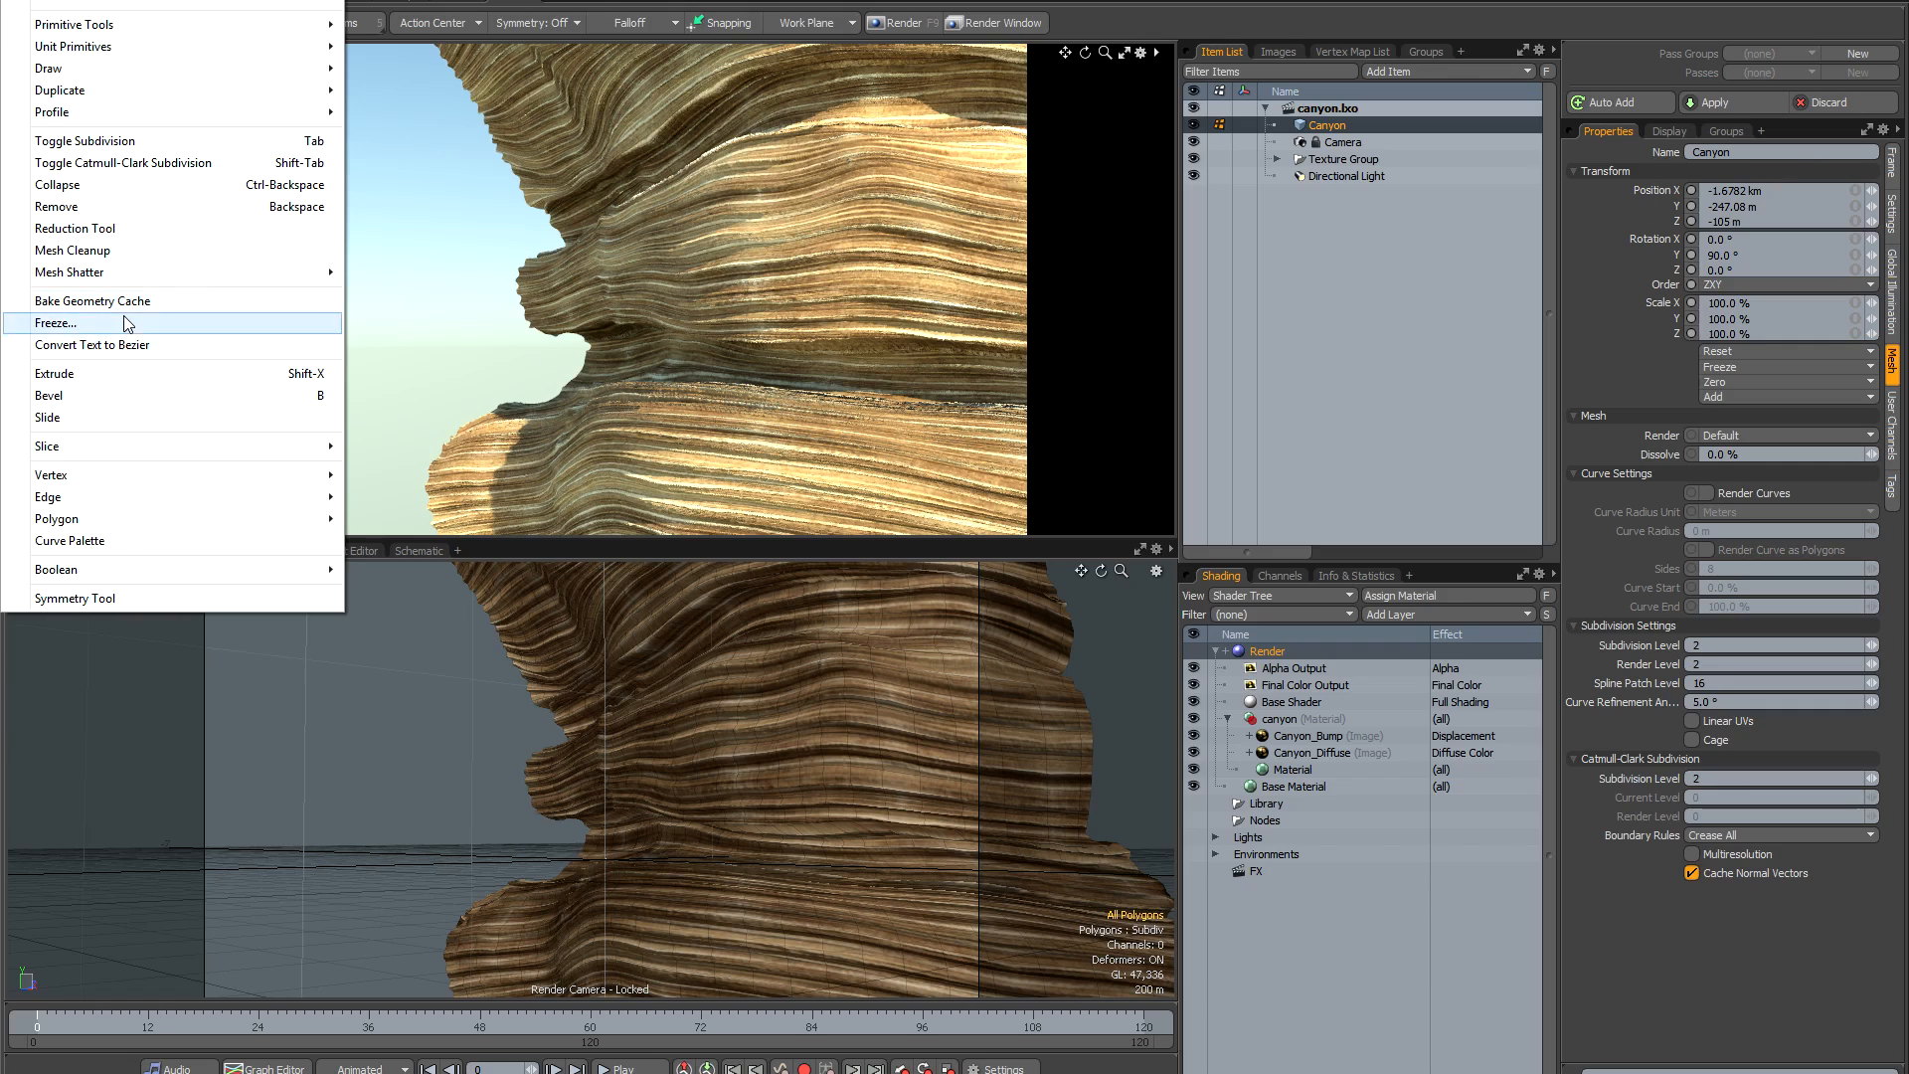
{"action": "left_click", "coordinate": [126, 323]}
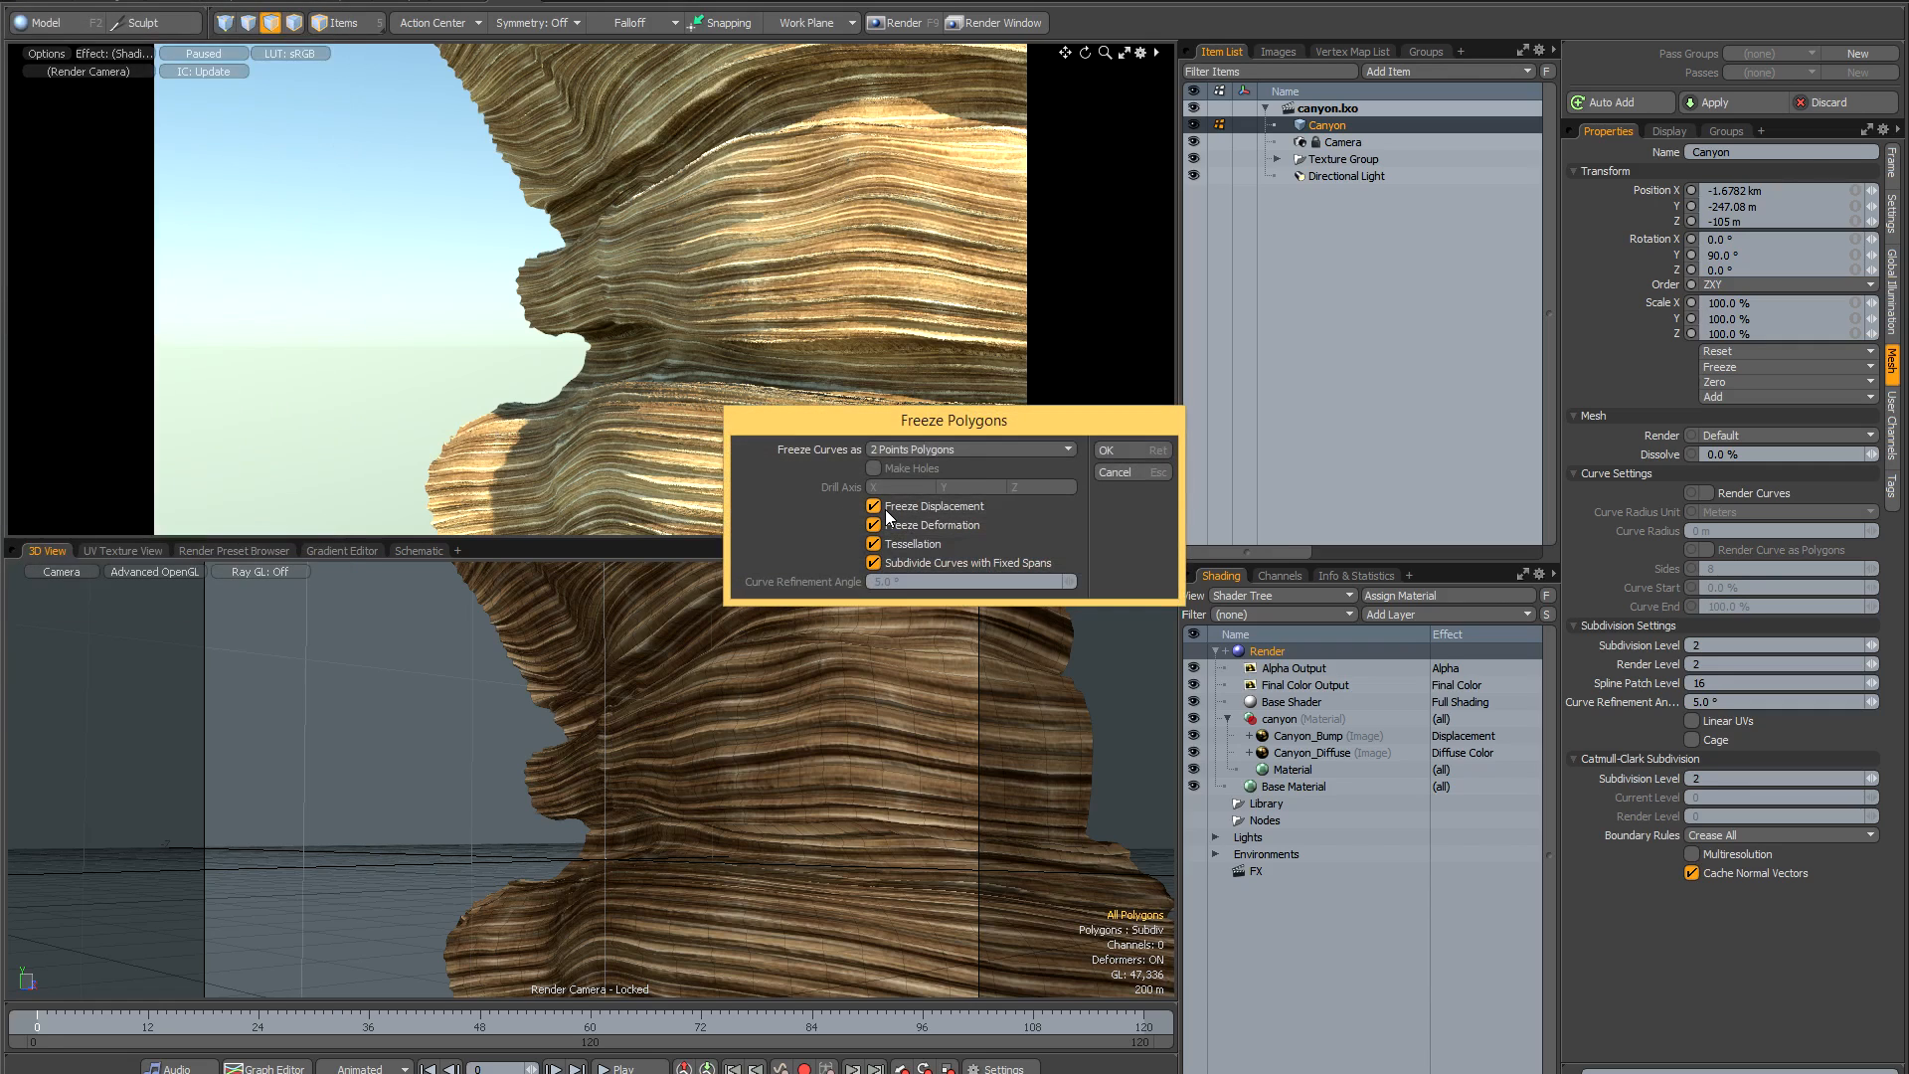
{"action": "left_click", "coordinate": [1116, 472]}
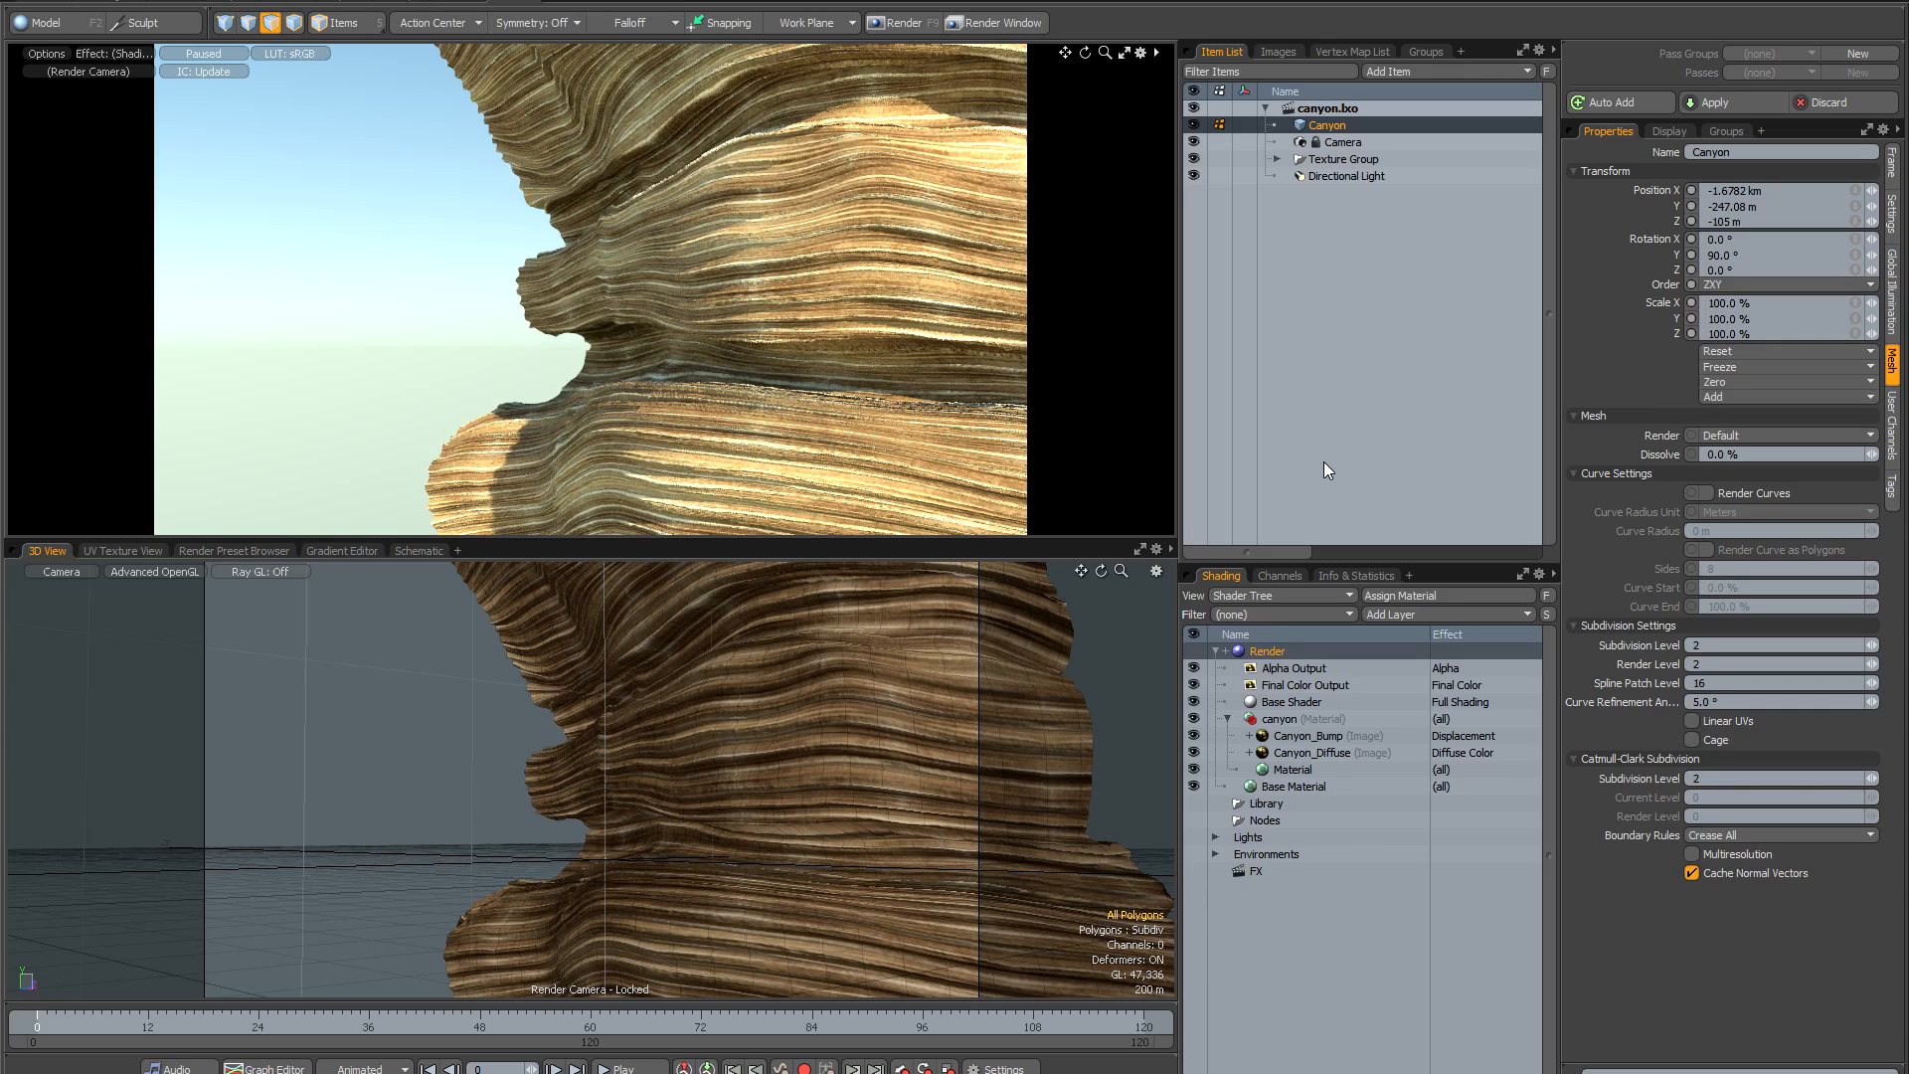
{"action": "left_click", "coordinate": [1893, 214]}
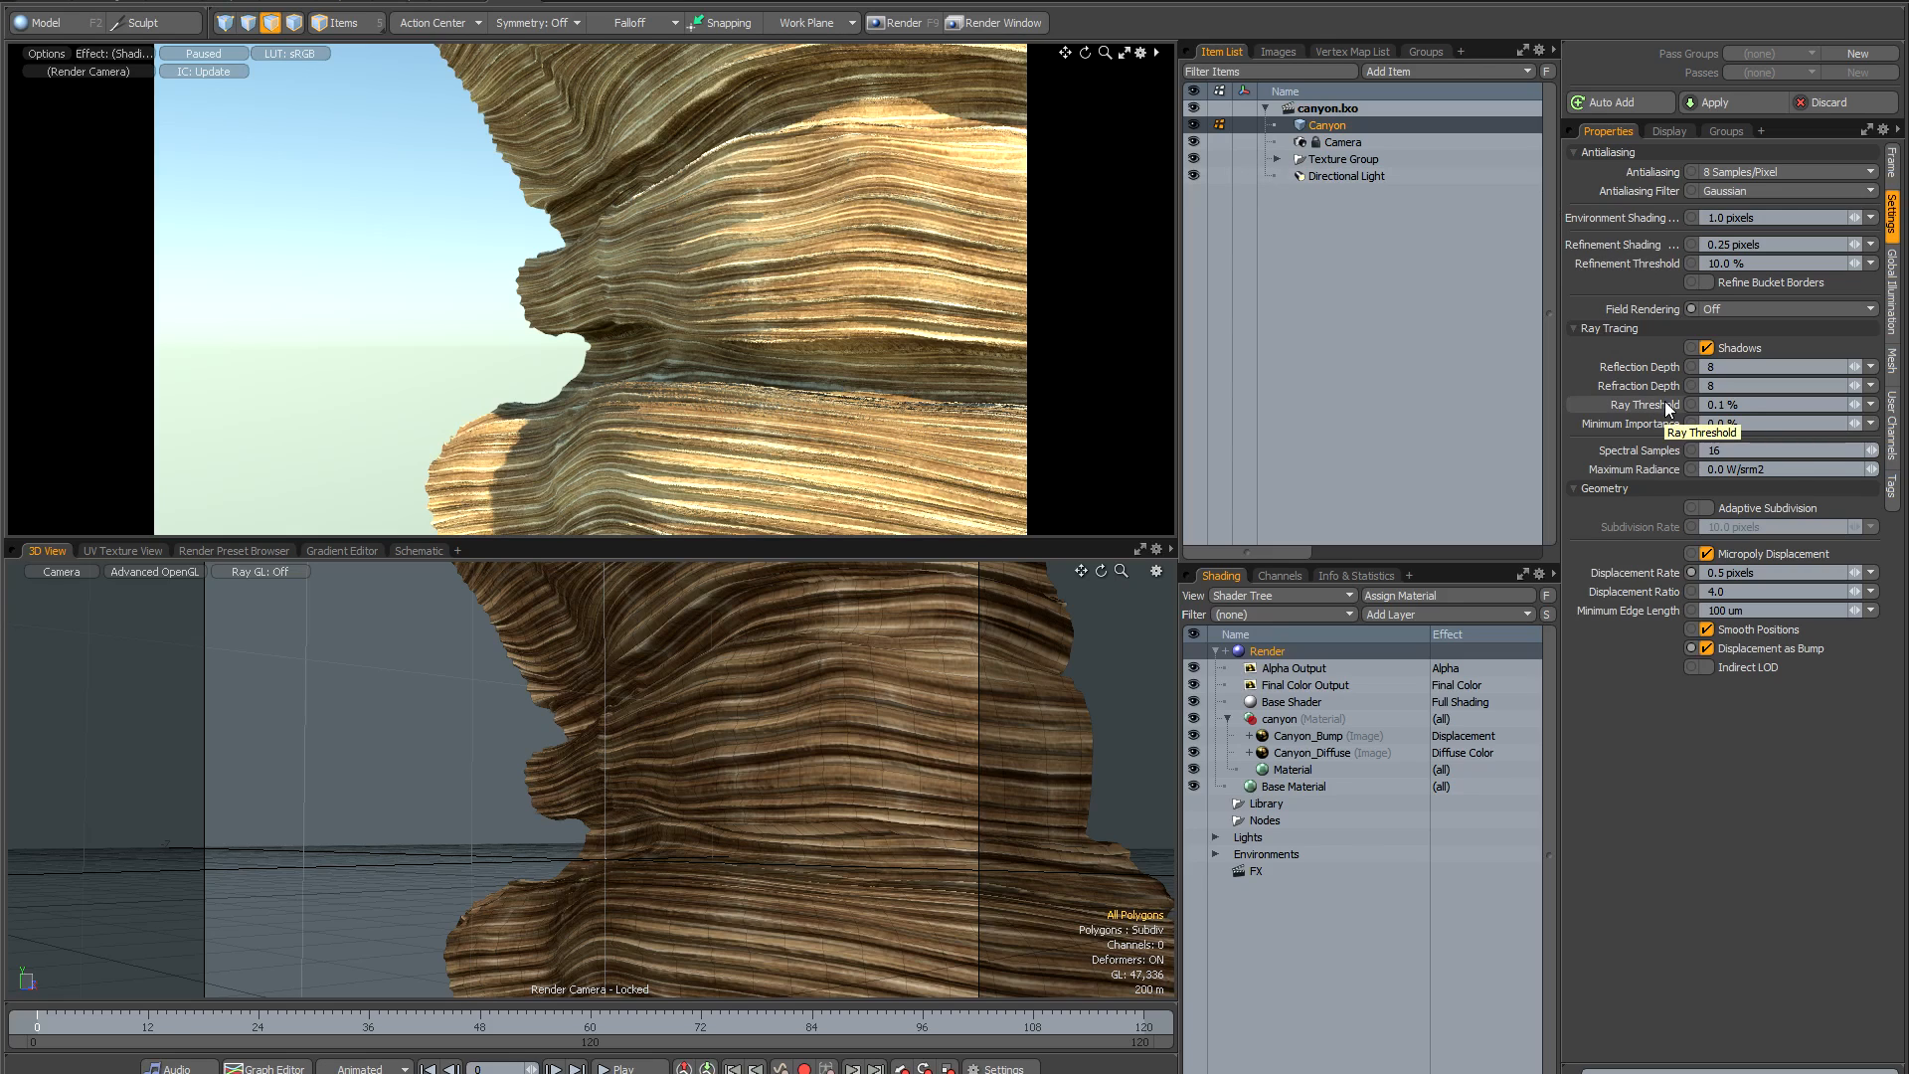
{"action": "left_click", "coordinate": [1894, 360]}
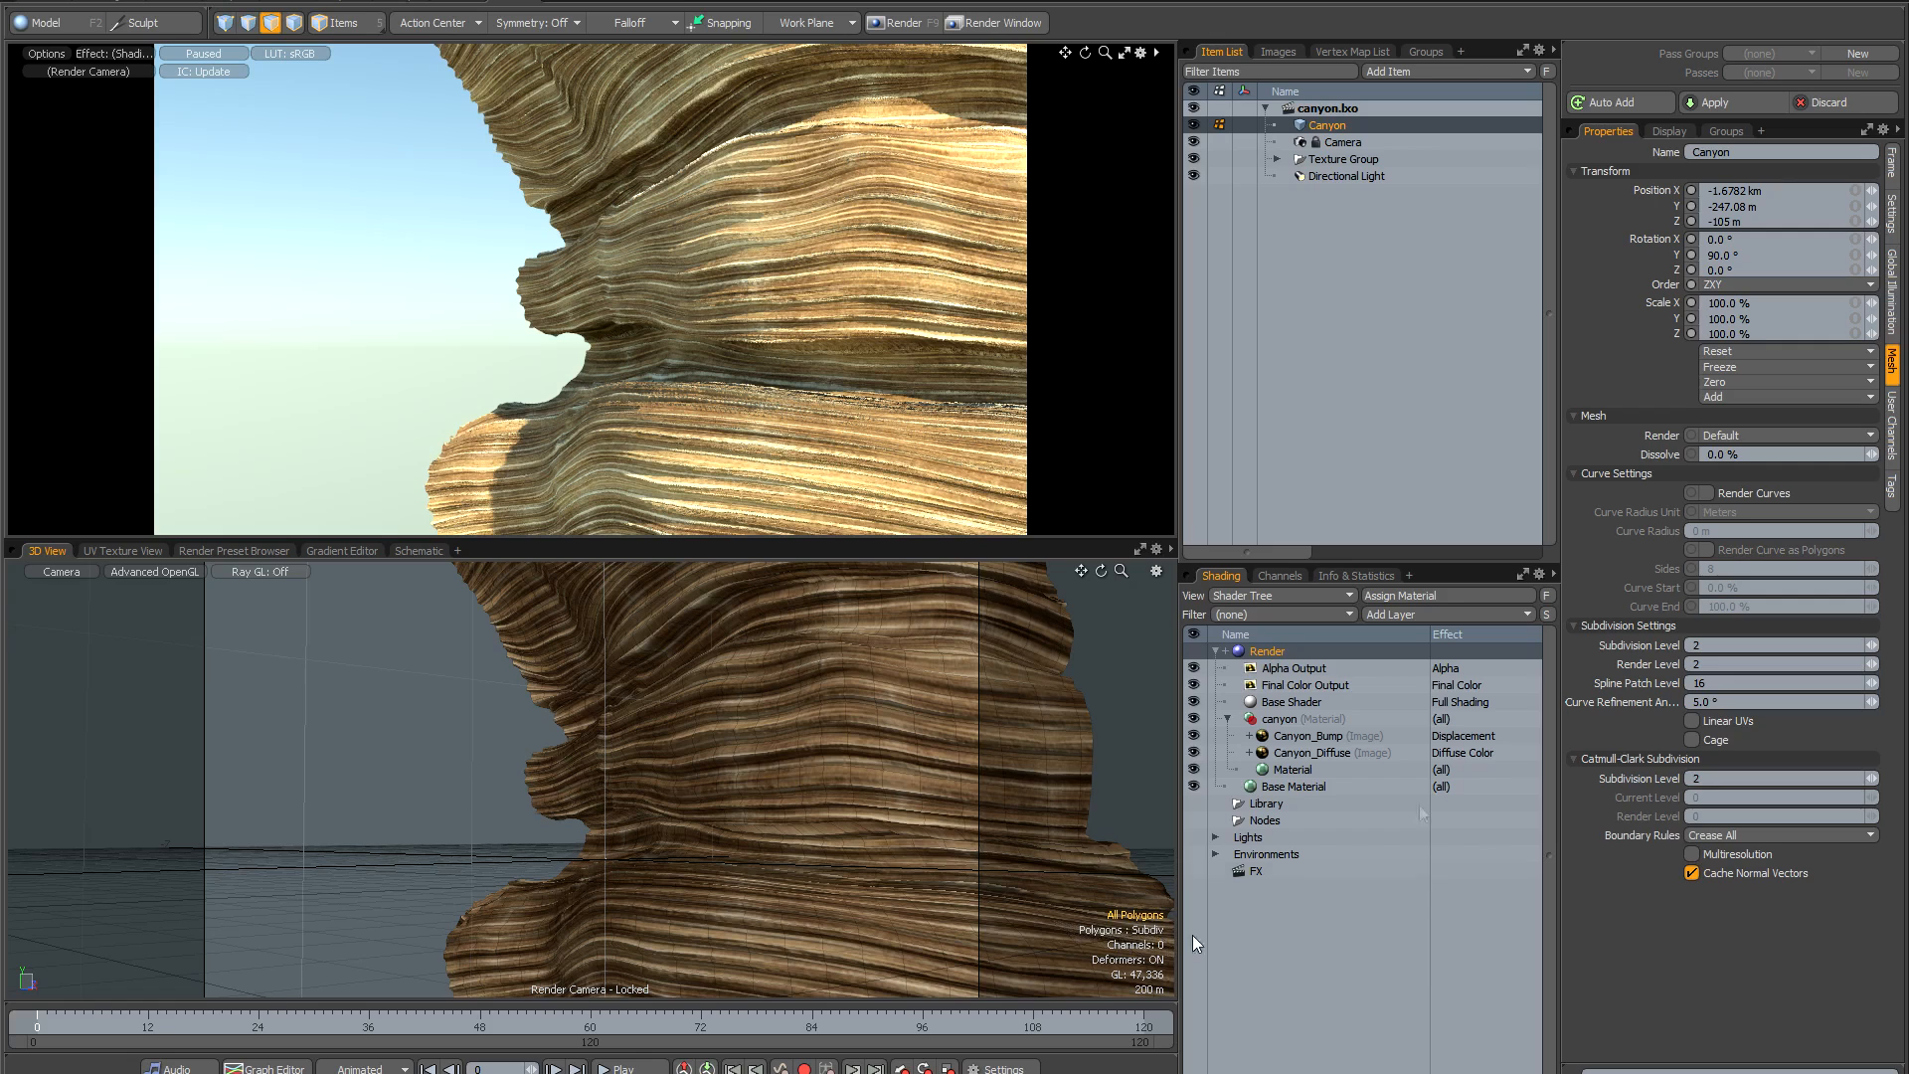
Show the mesh statistics and convert the Canyon mesh's polygons to Catmull-Clark subdivision surfaces.
{"action": "left_click", "coordinate": [1347, 575]}
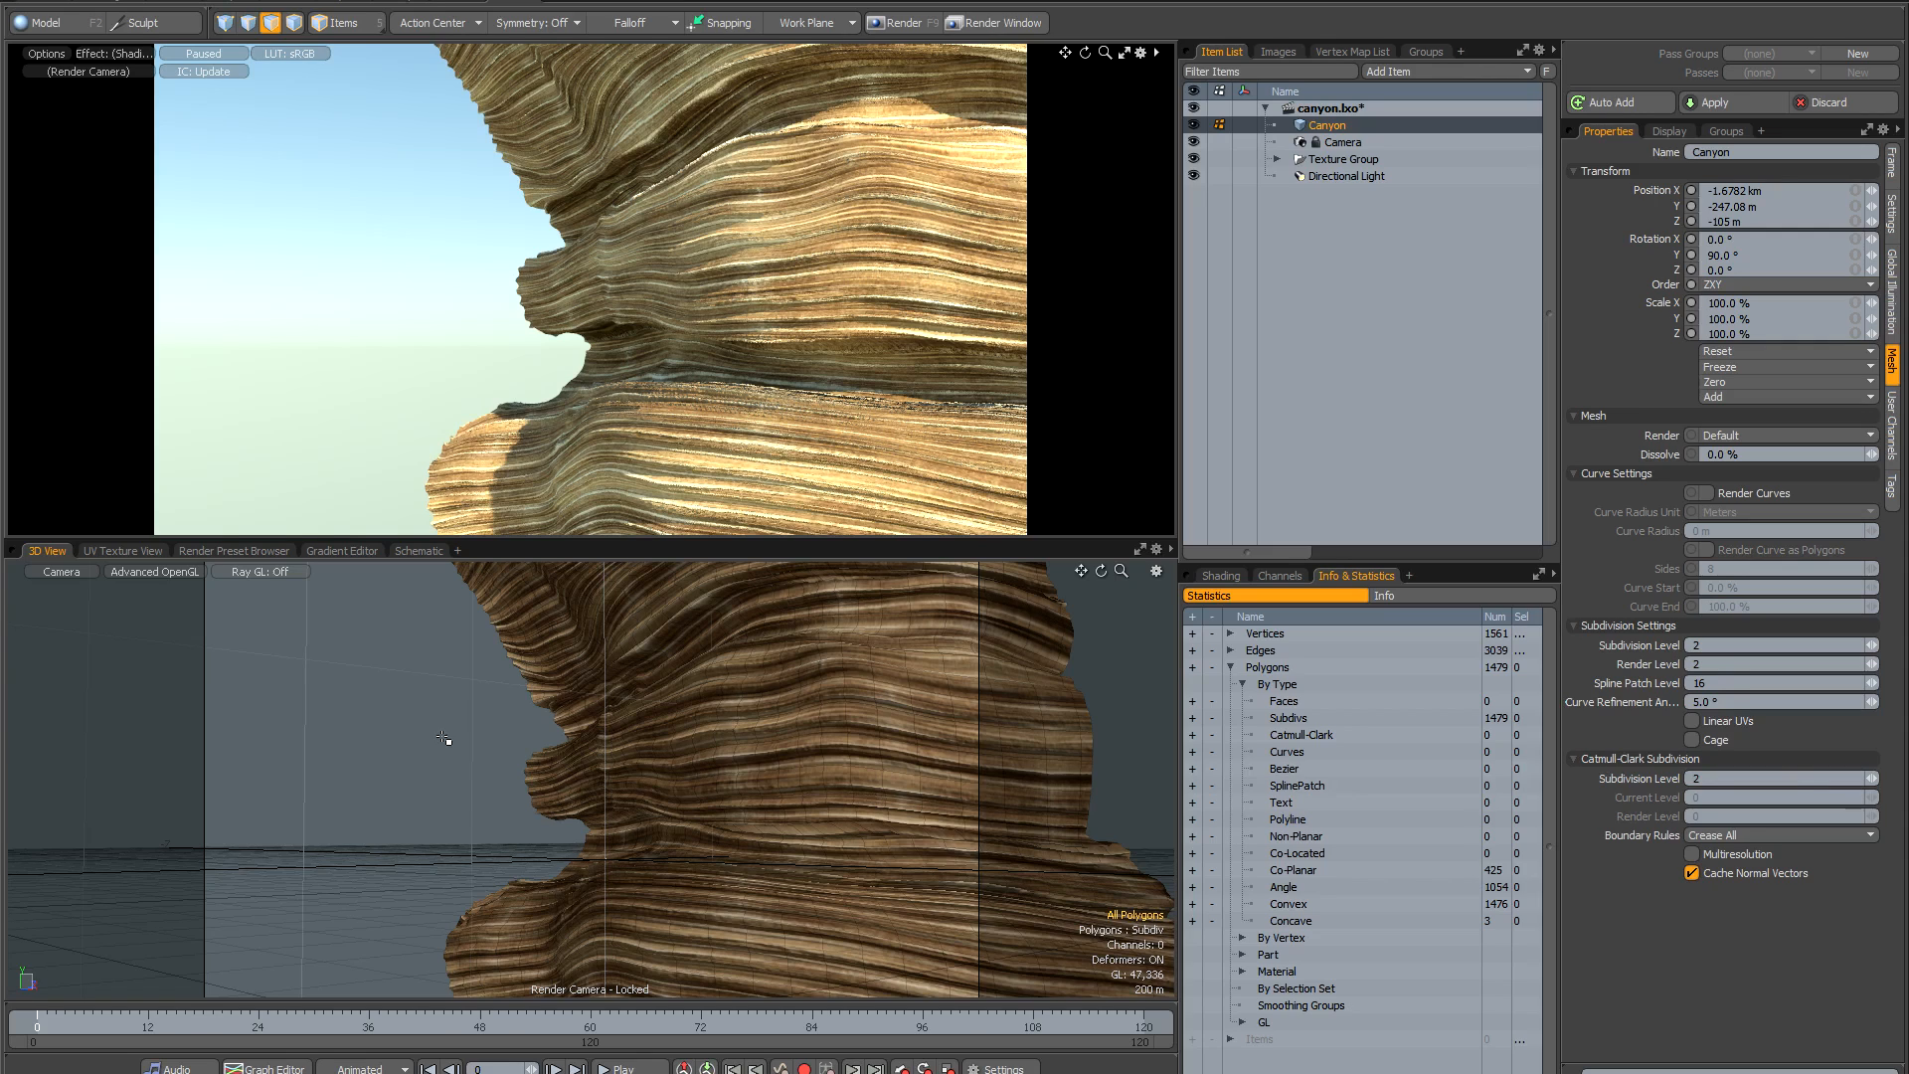
{"action": "key", "text": "Tab"}
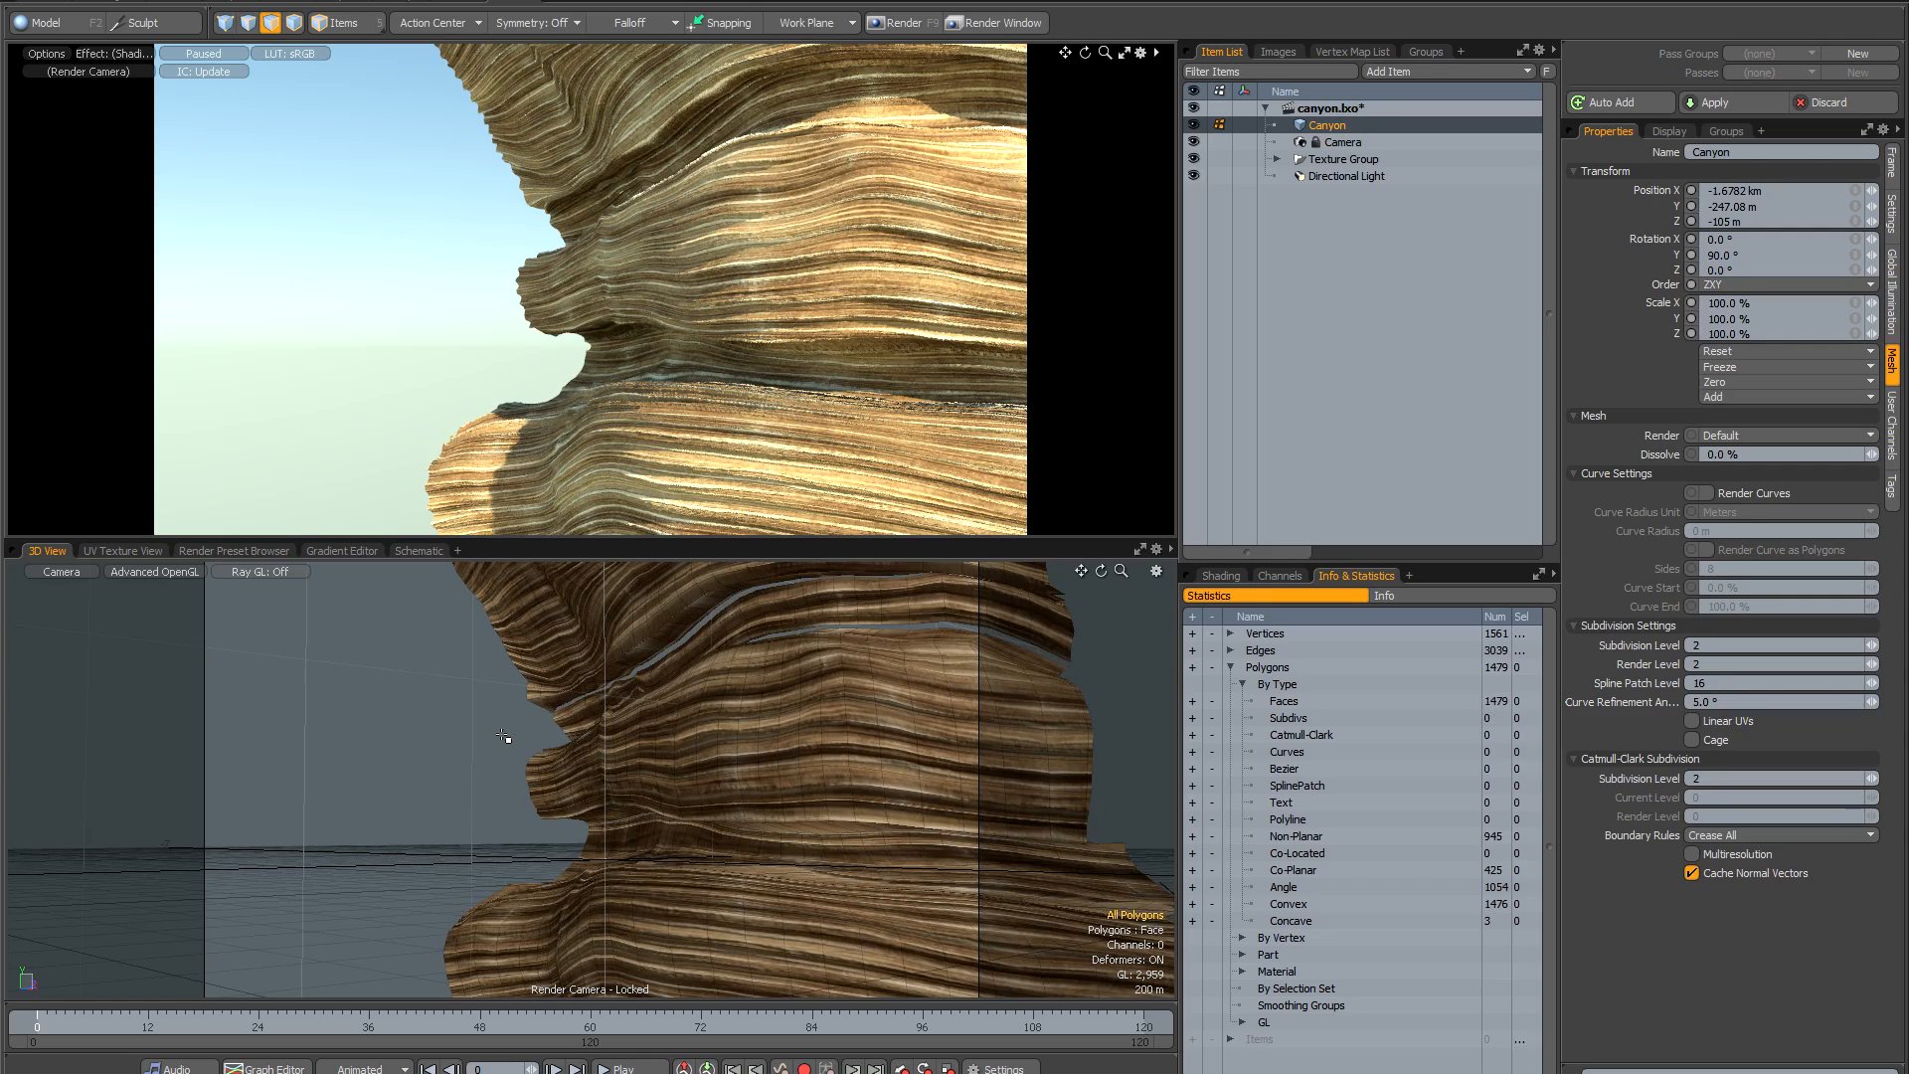
{"action": "key", "text": "shift+Tab"}
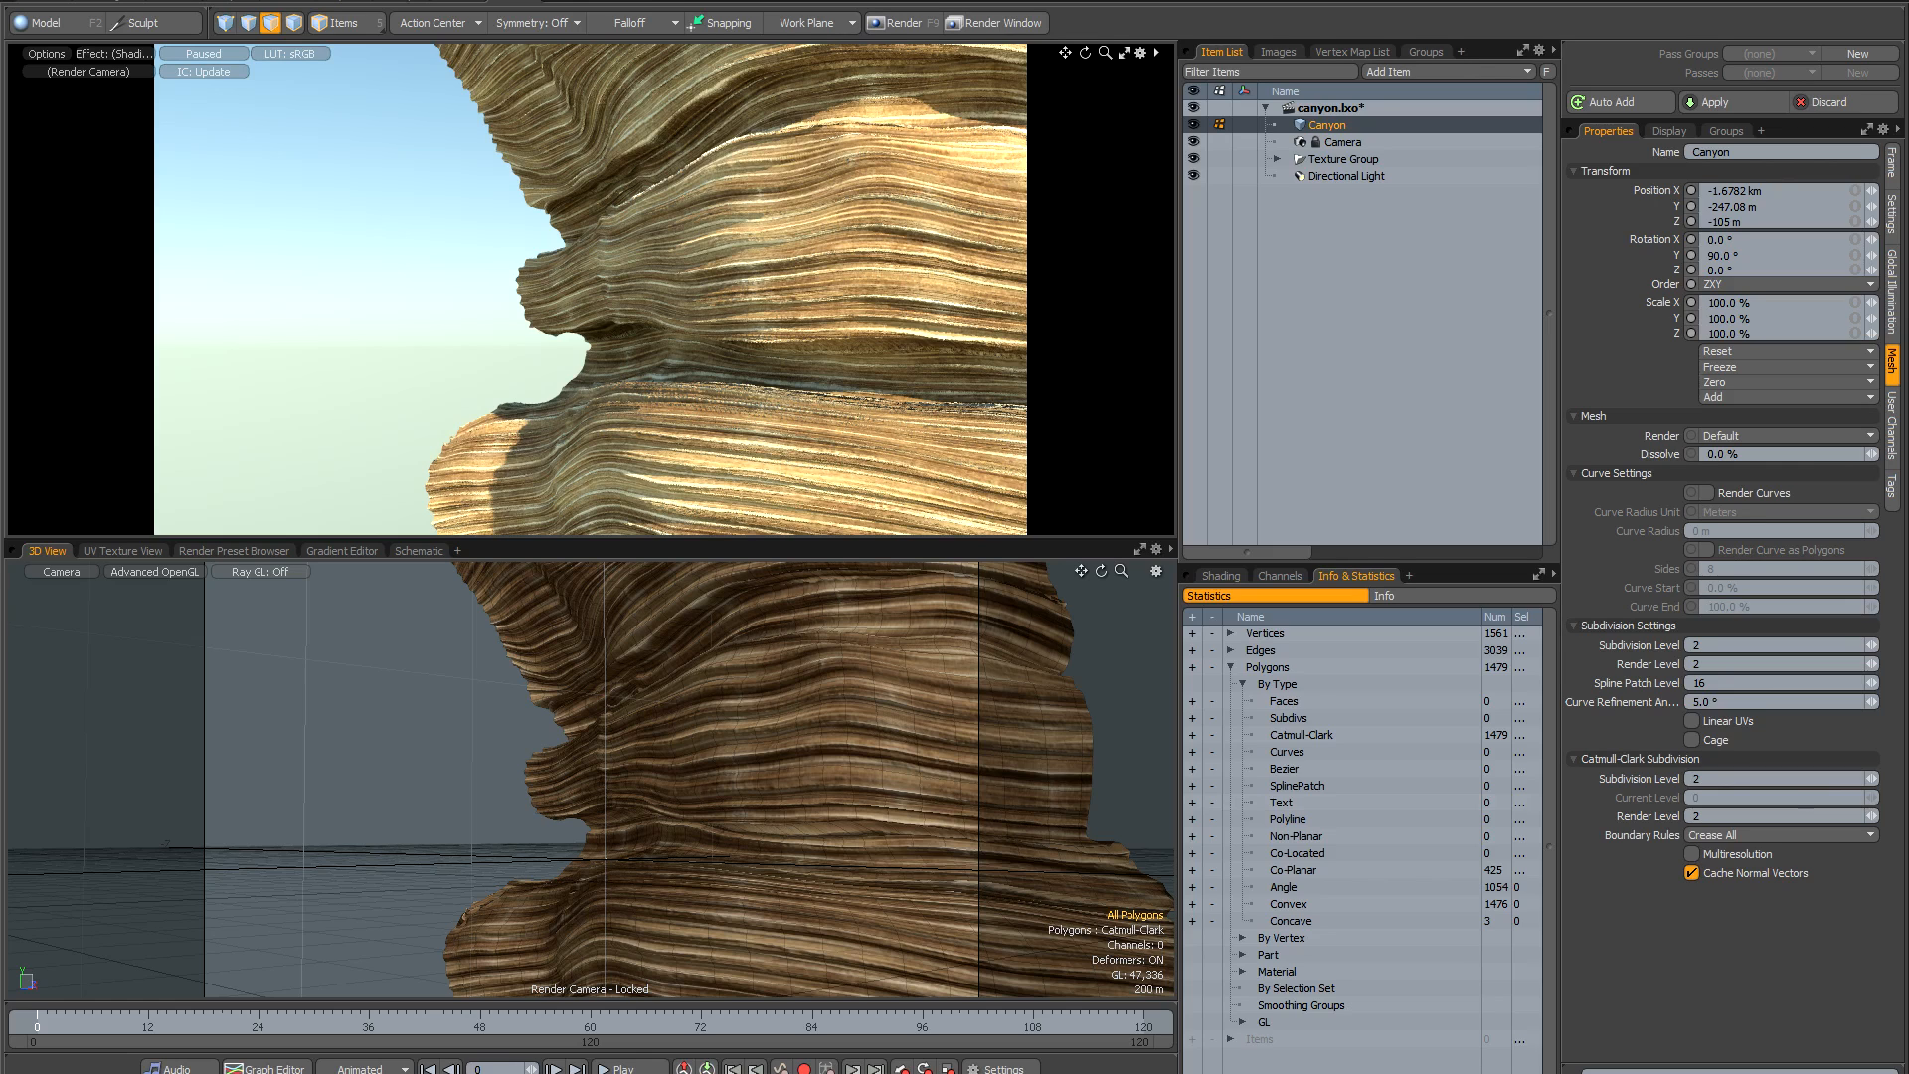
Check the Max GL Polygon Count in the OpenGL preferences and close the preferences.
{"action": "left_click", "coordinate": [409, 0]}
{"action": "left_click", "coordinate": [438, 3]}
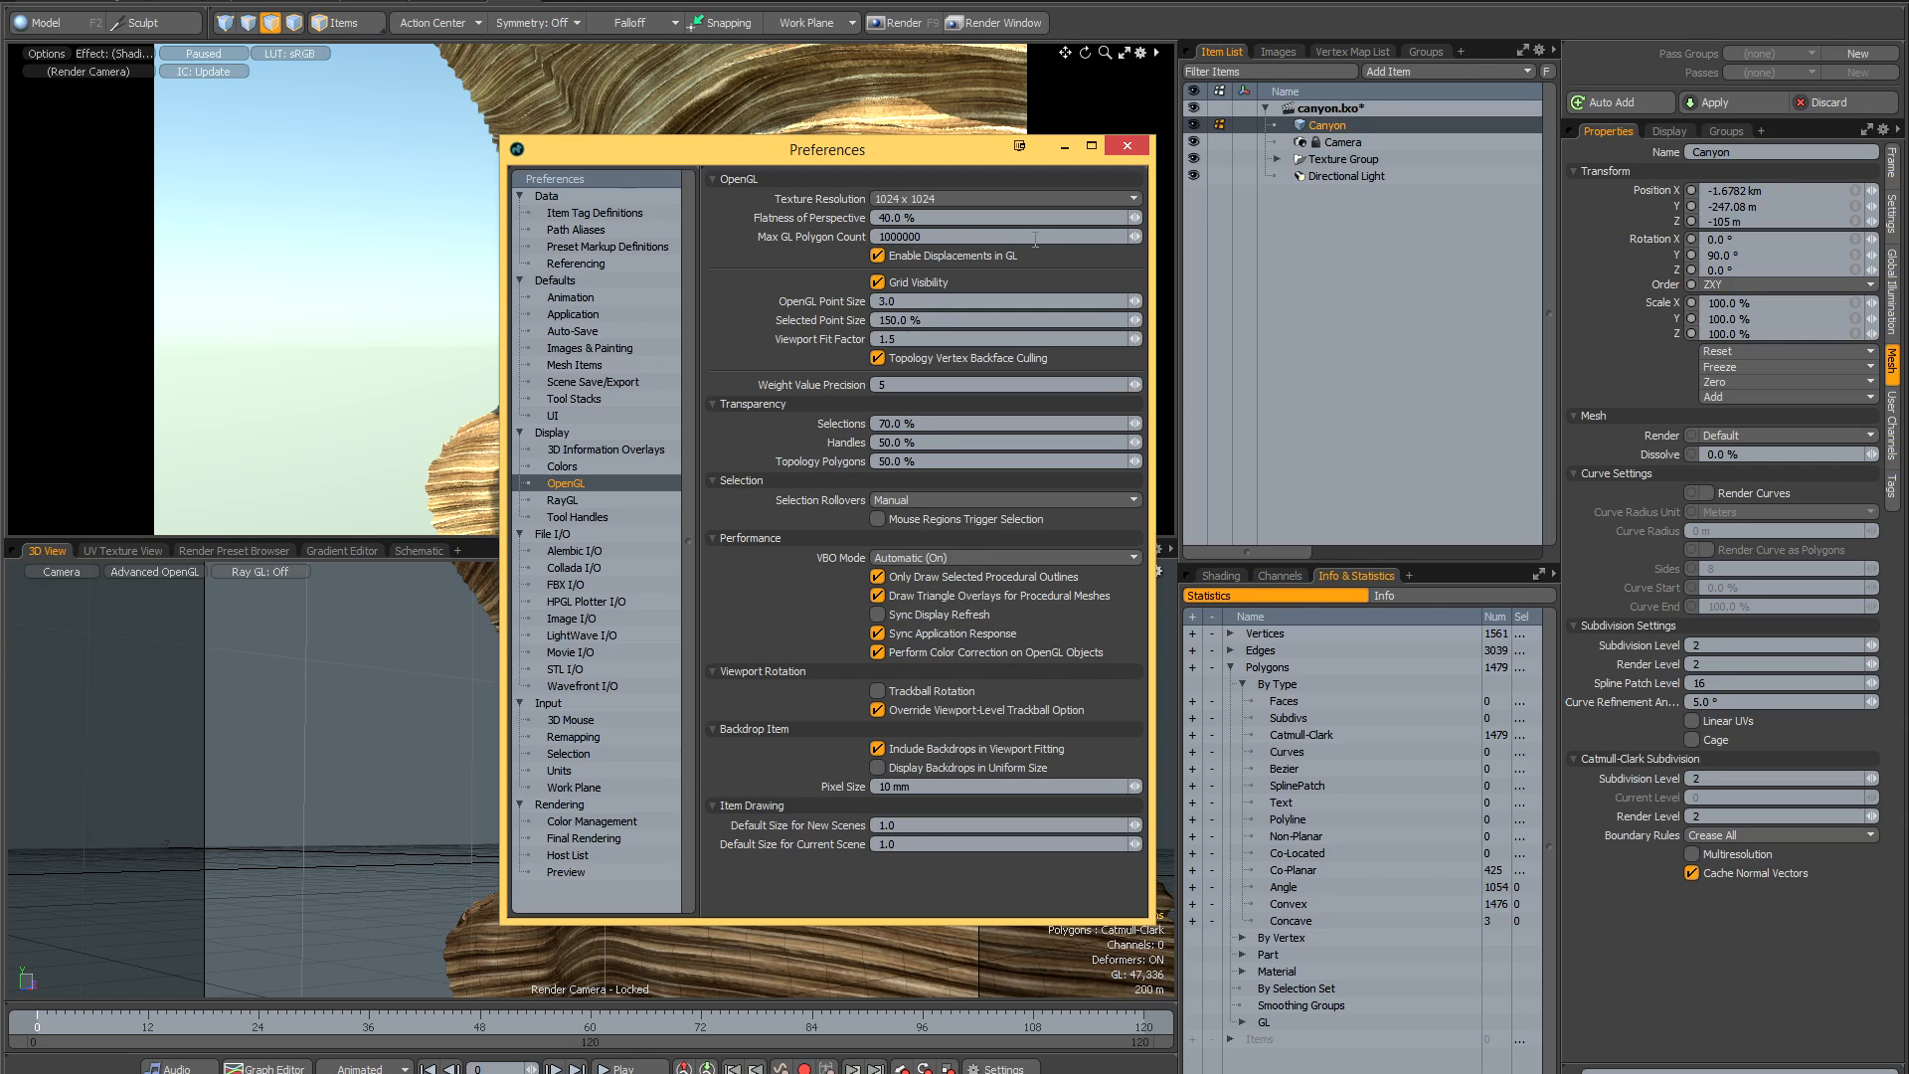
{"action": "left_click", "coordinate": [1129, 153]}
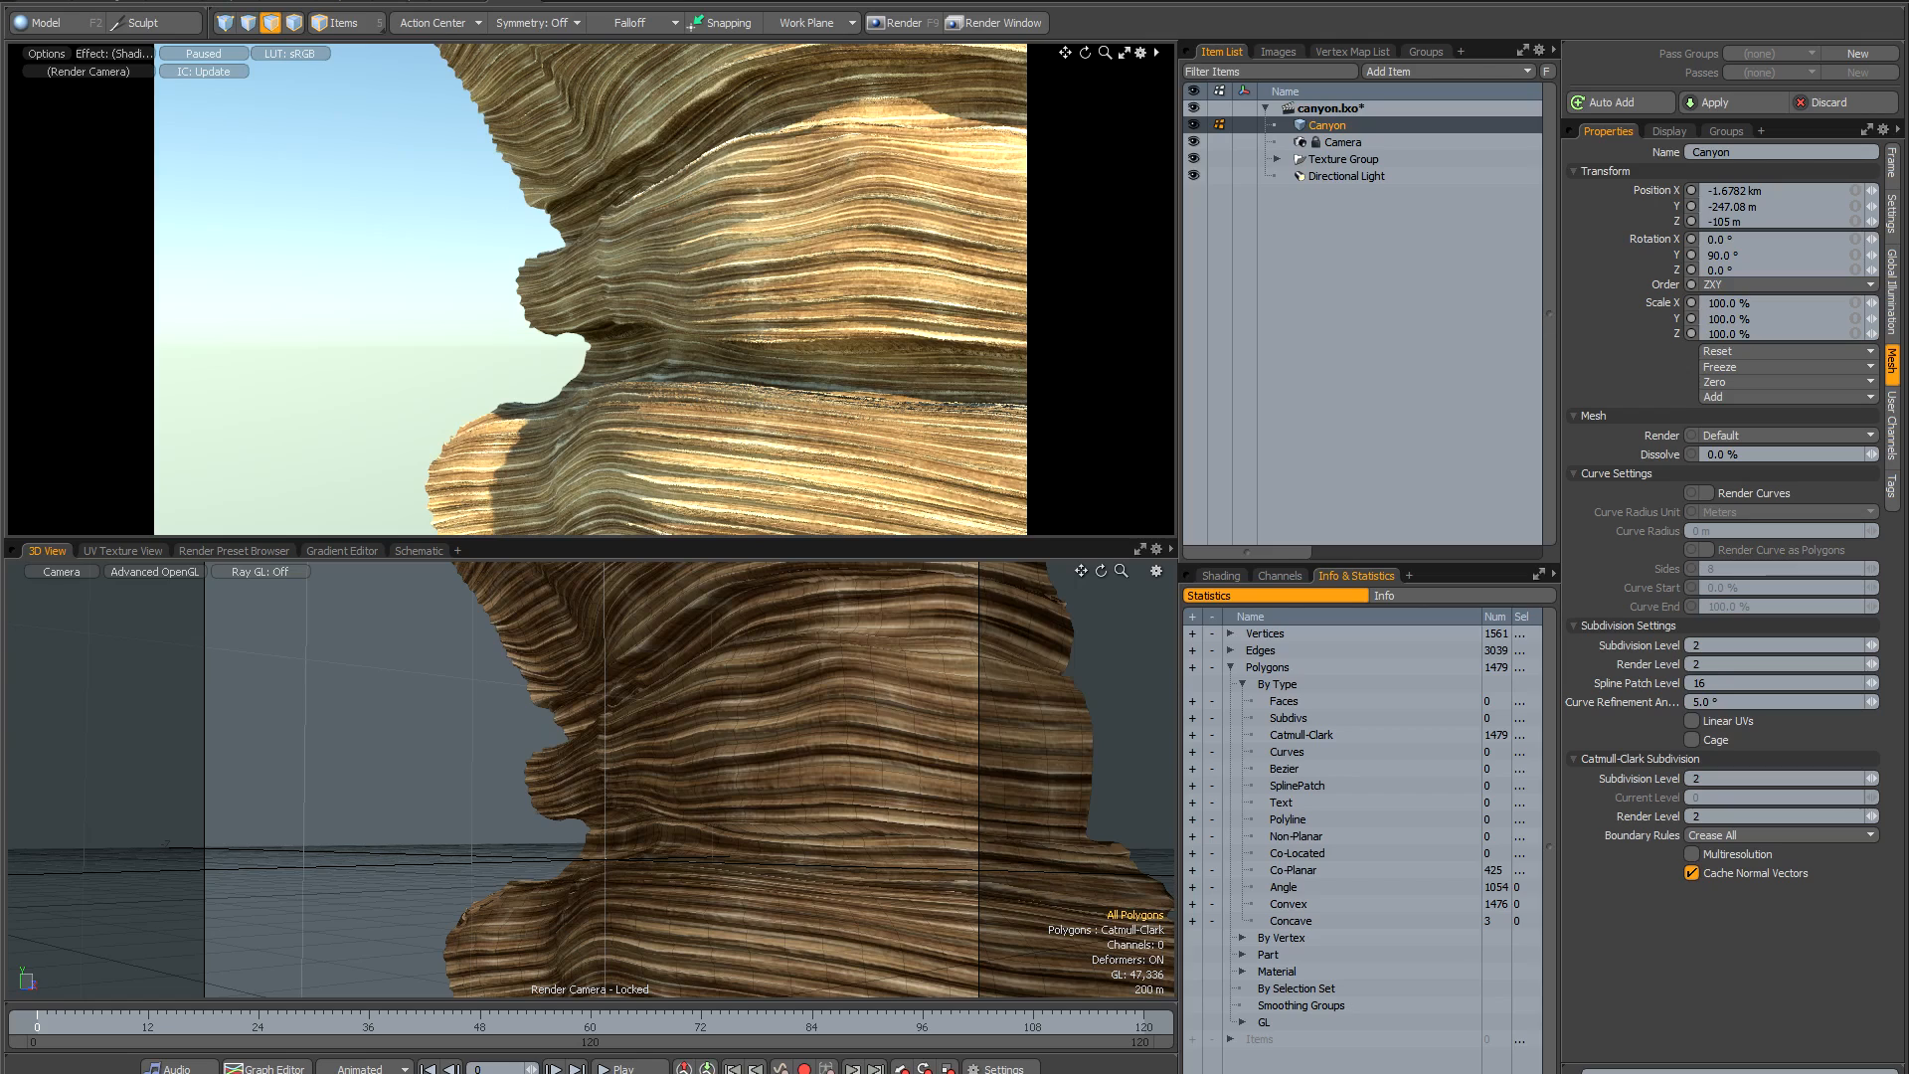
Raise the Canyon mesh's Catmull-Clark Subdivision Level to 6, allowing it to exceed the maximum GL count.
{"action": "left_click", "coordinate": [1875, 782]}
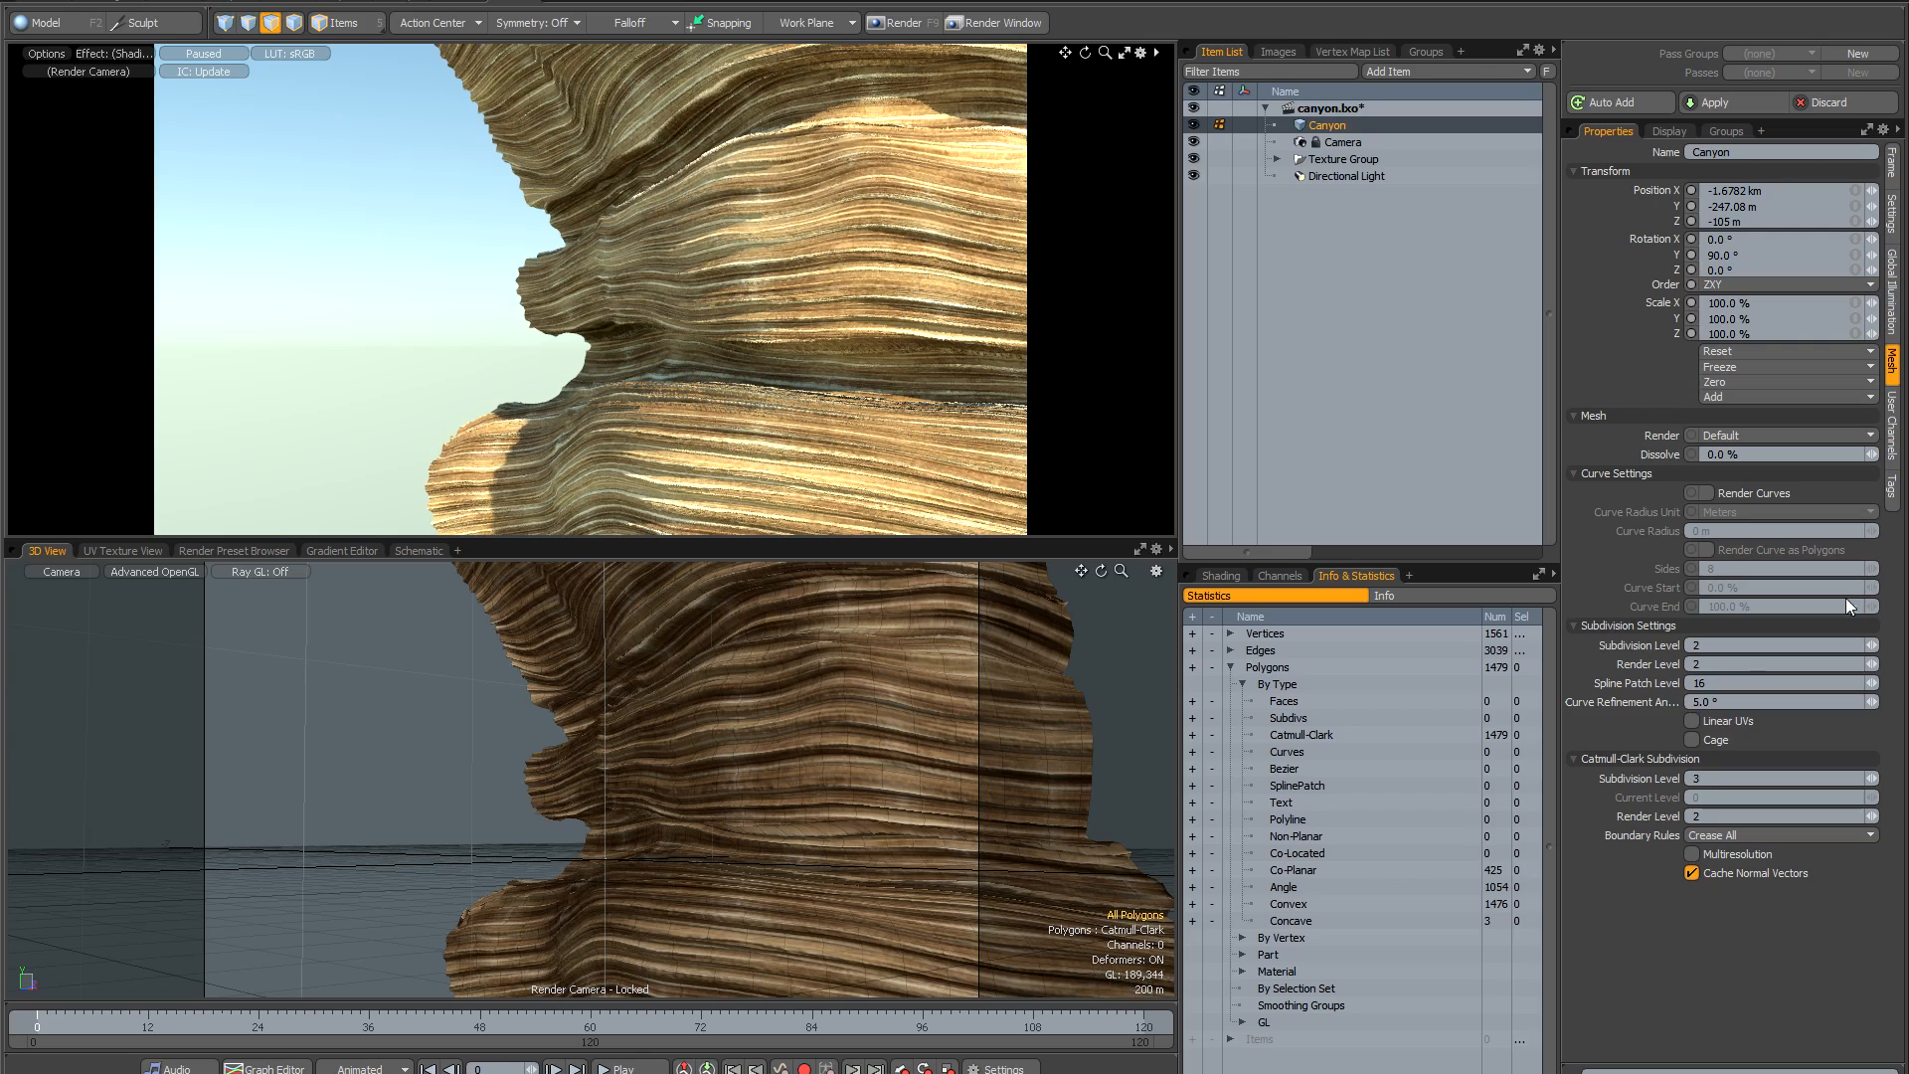
{"action": "left_click", "coordinate": [1873, 779]}
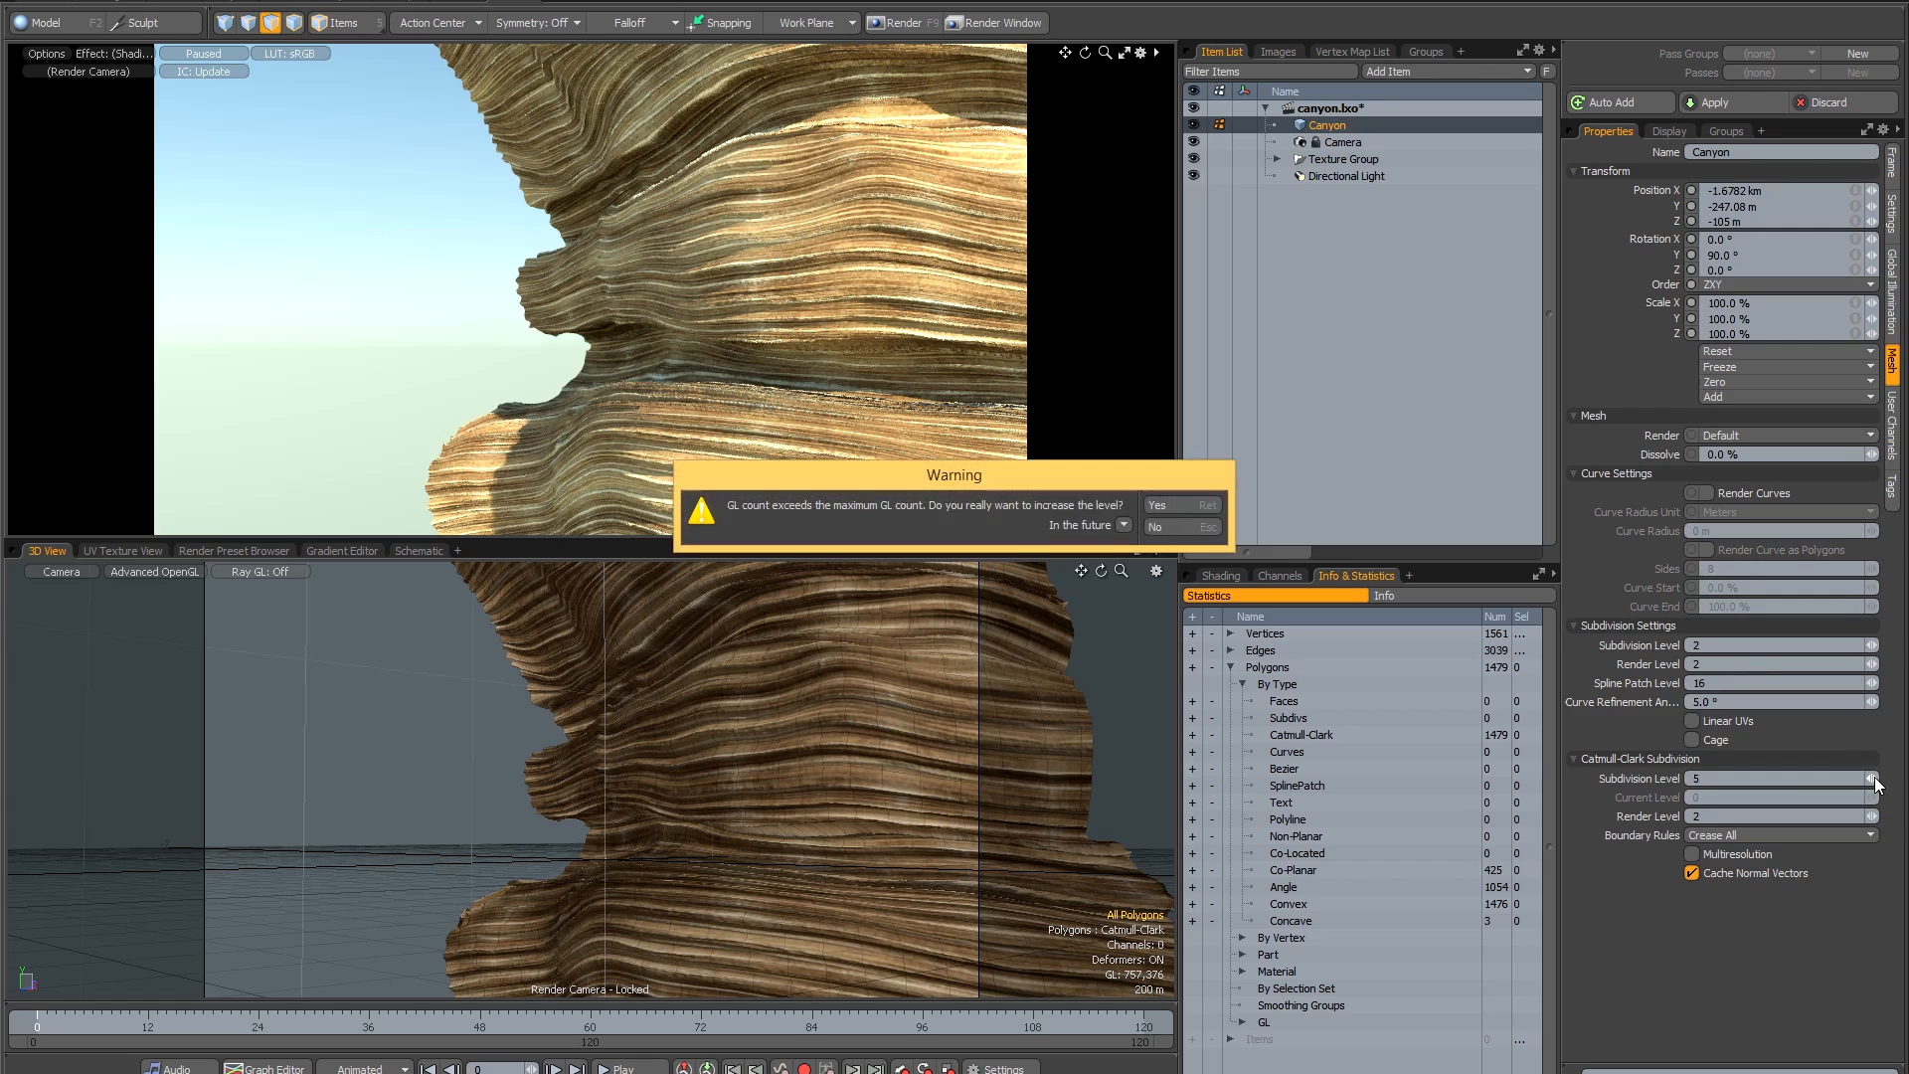
{"action": "left_click", "coordinate": [1175, 504]}
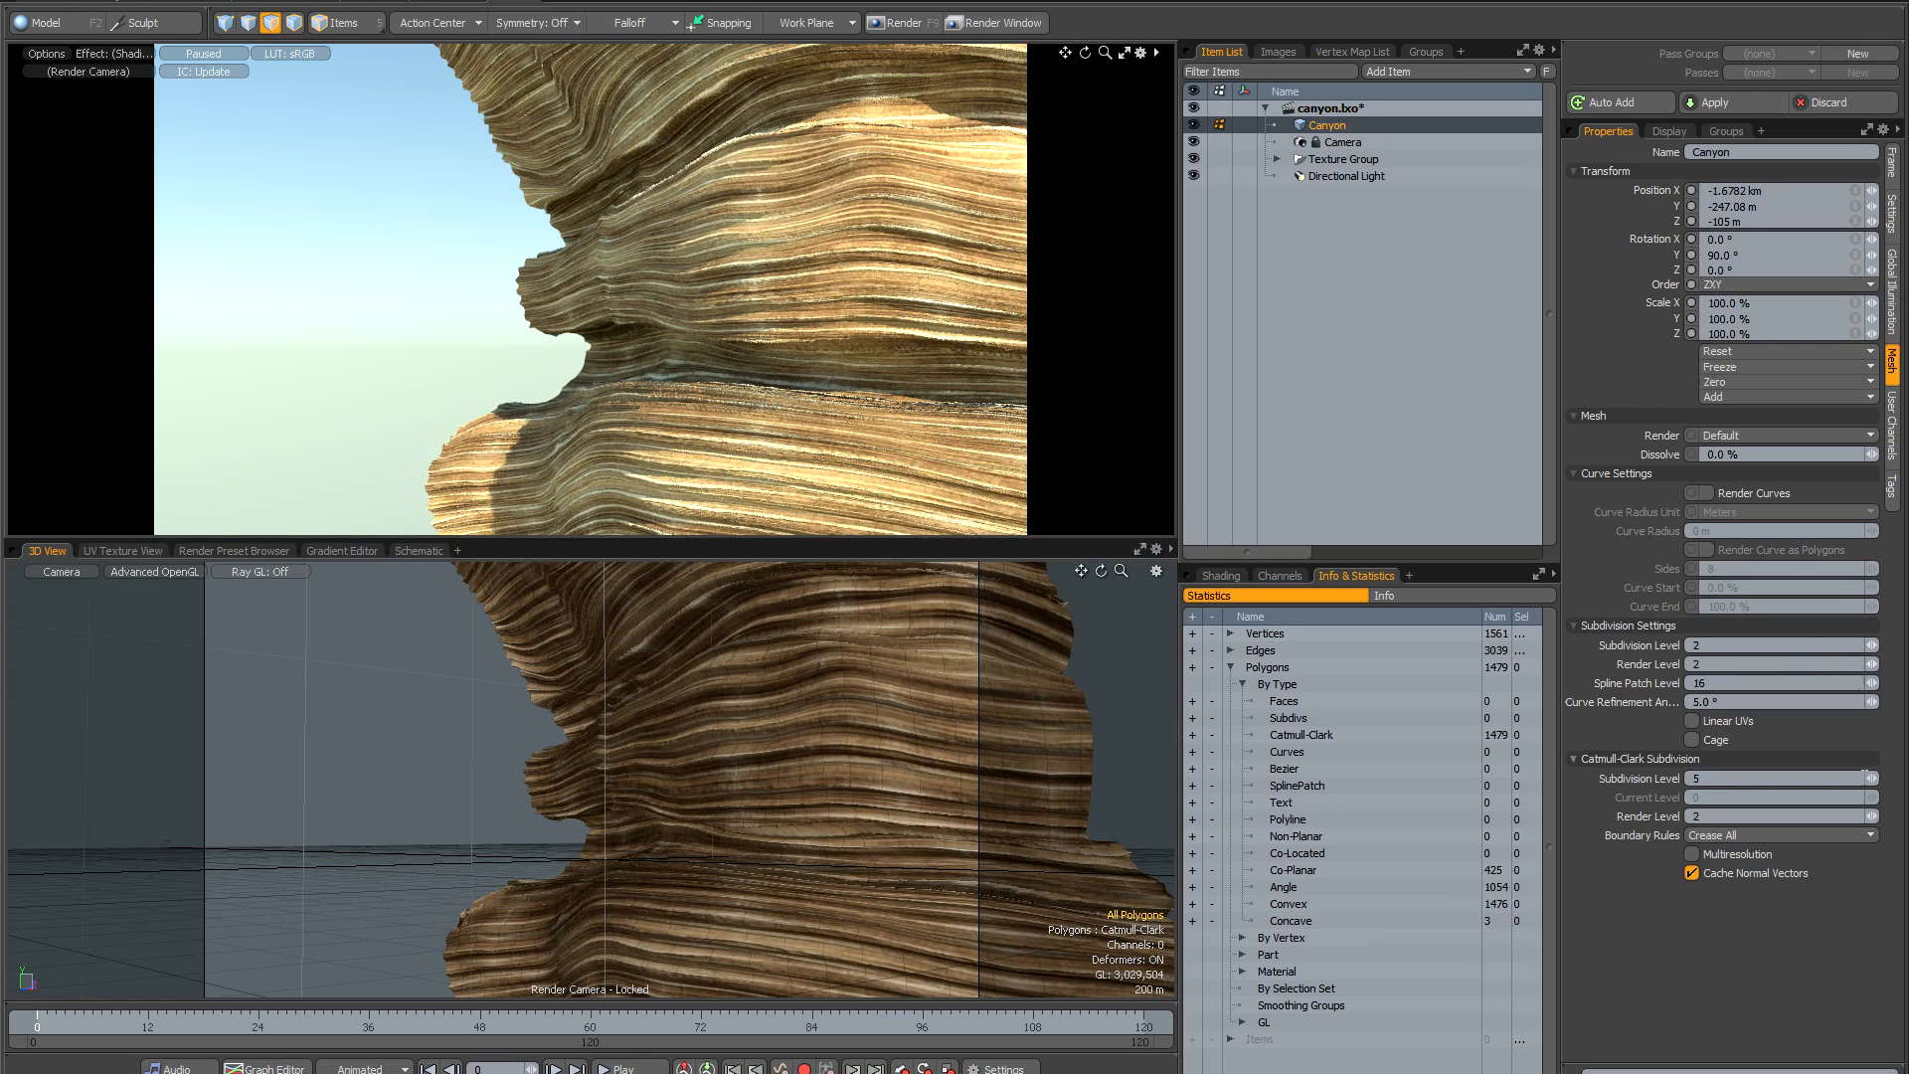
{"action": "left_click", "coordinate": [1874, 781]}
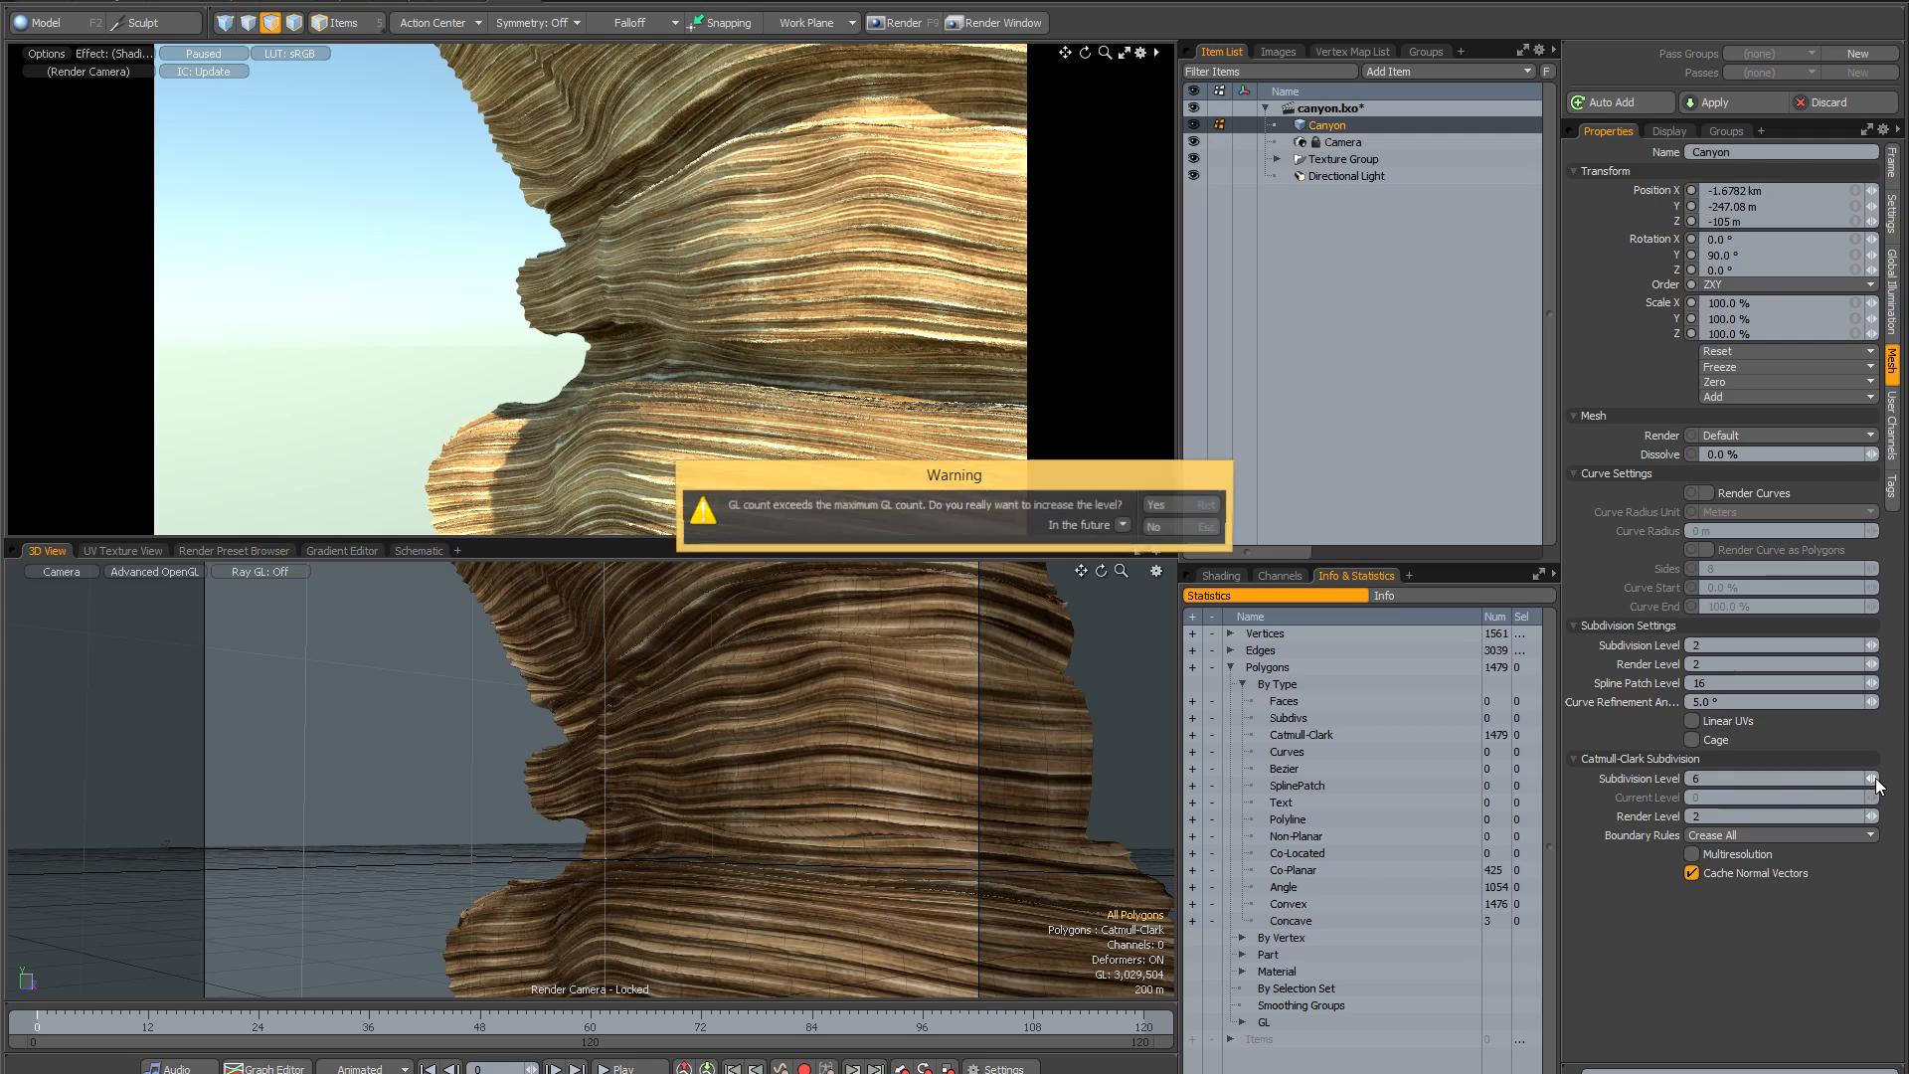
{"action": "left_click", "coordinate": [1180, 507]}
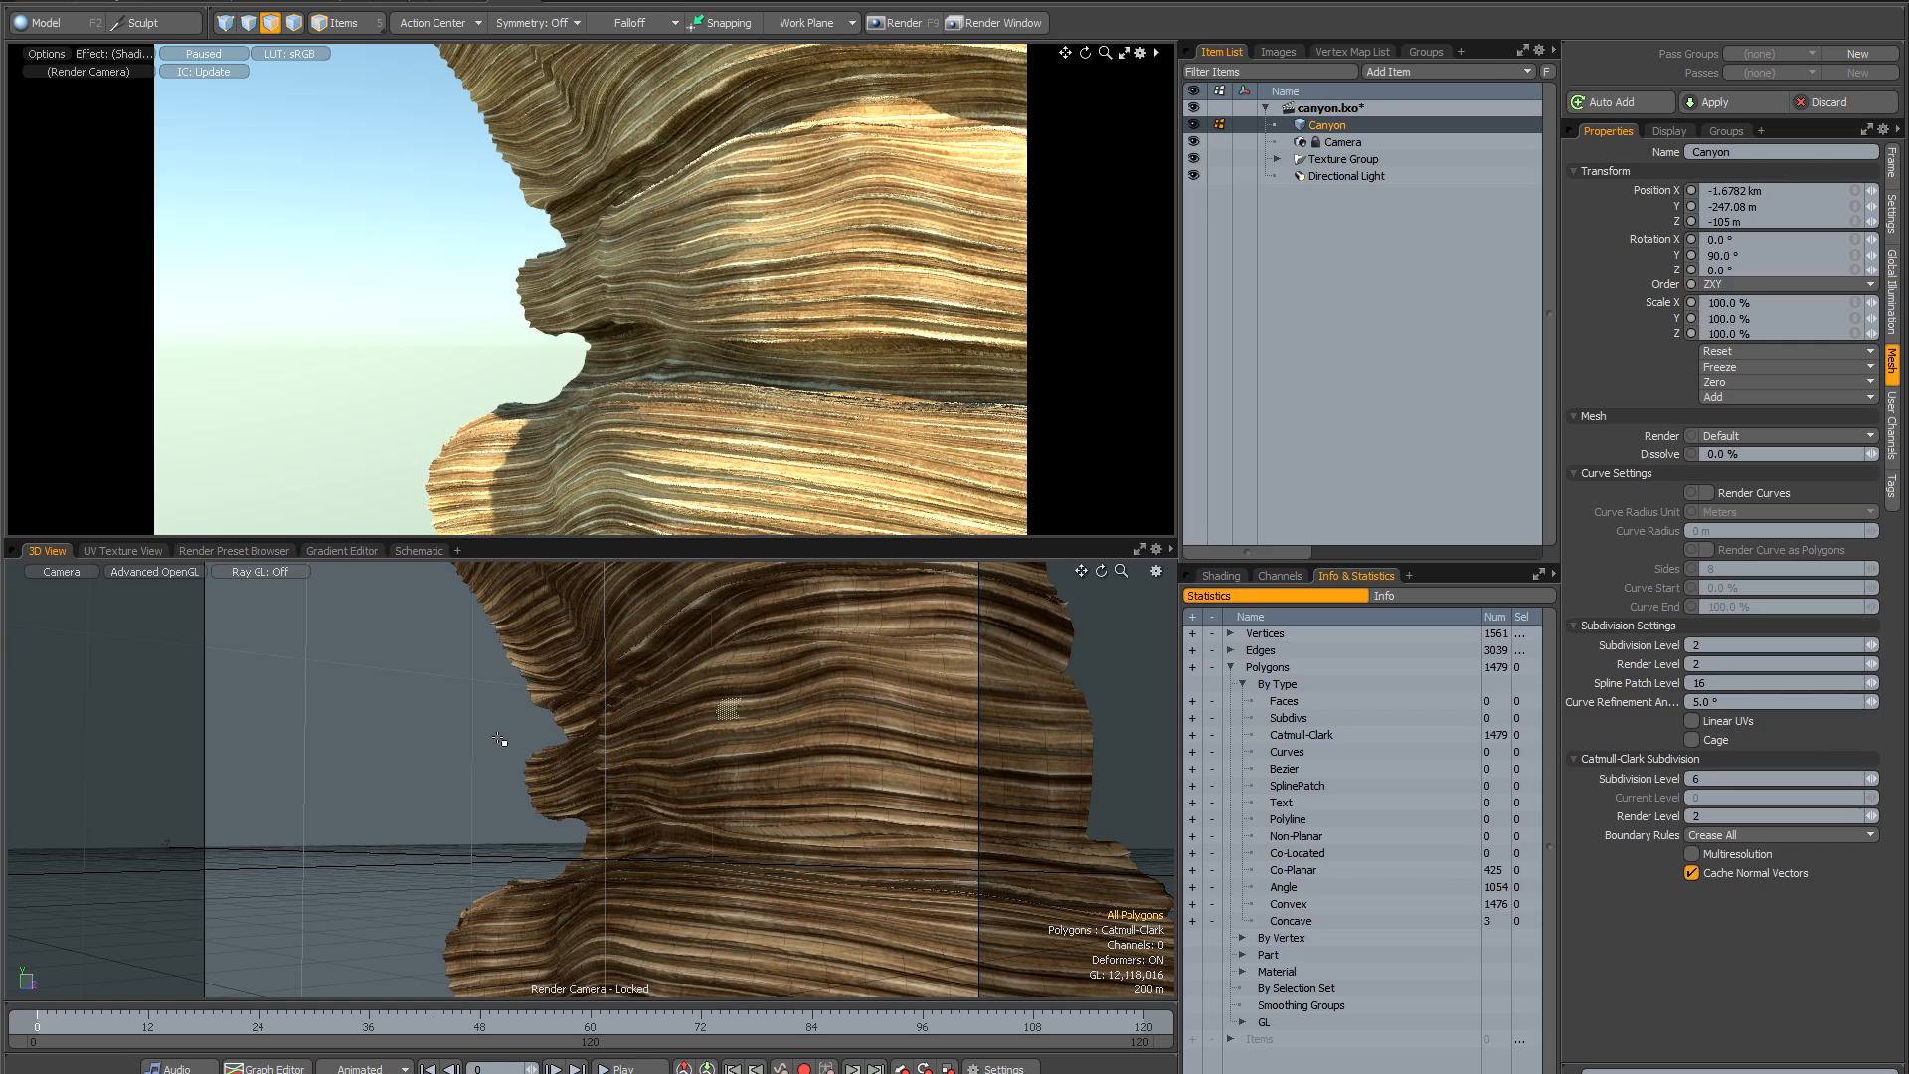
Freeze the Canyon mesh with displacement, deformation, tessellation and fixed-span curve subdivision enabled.
{"action": "left_click", "coordinate": [284, 4]}
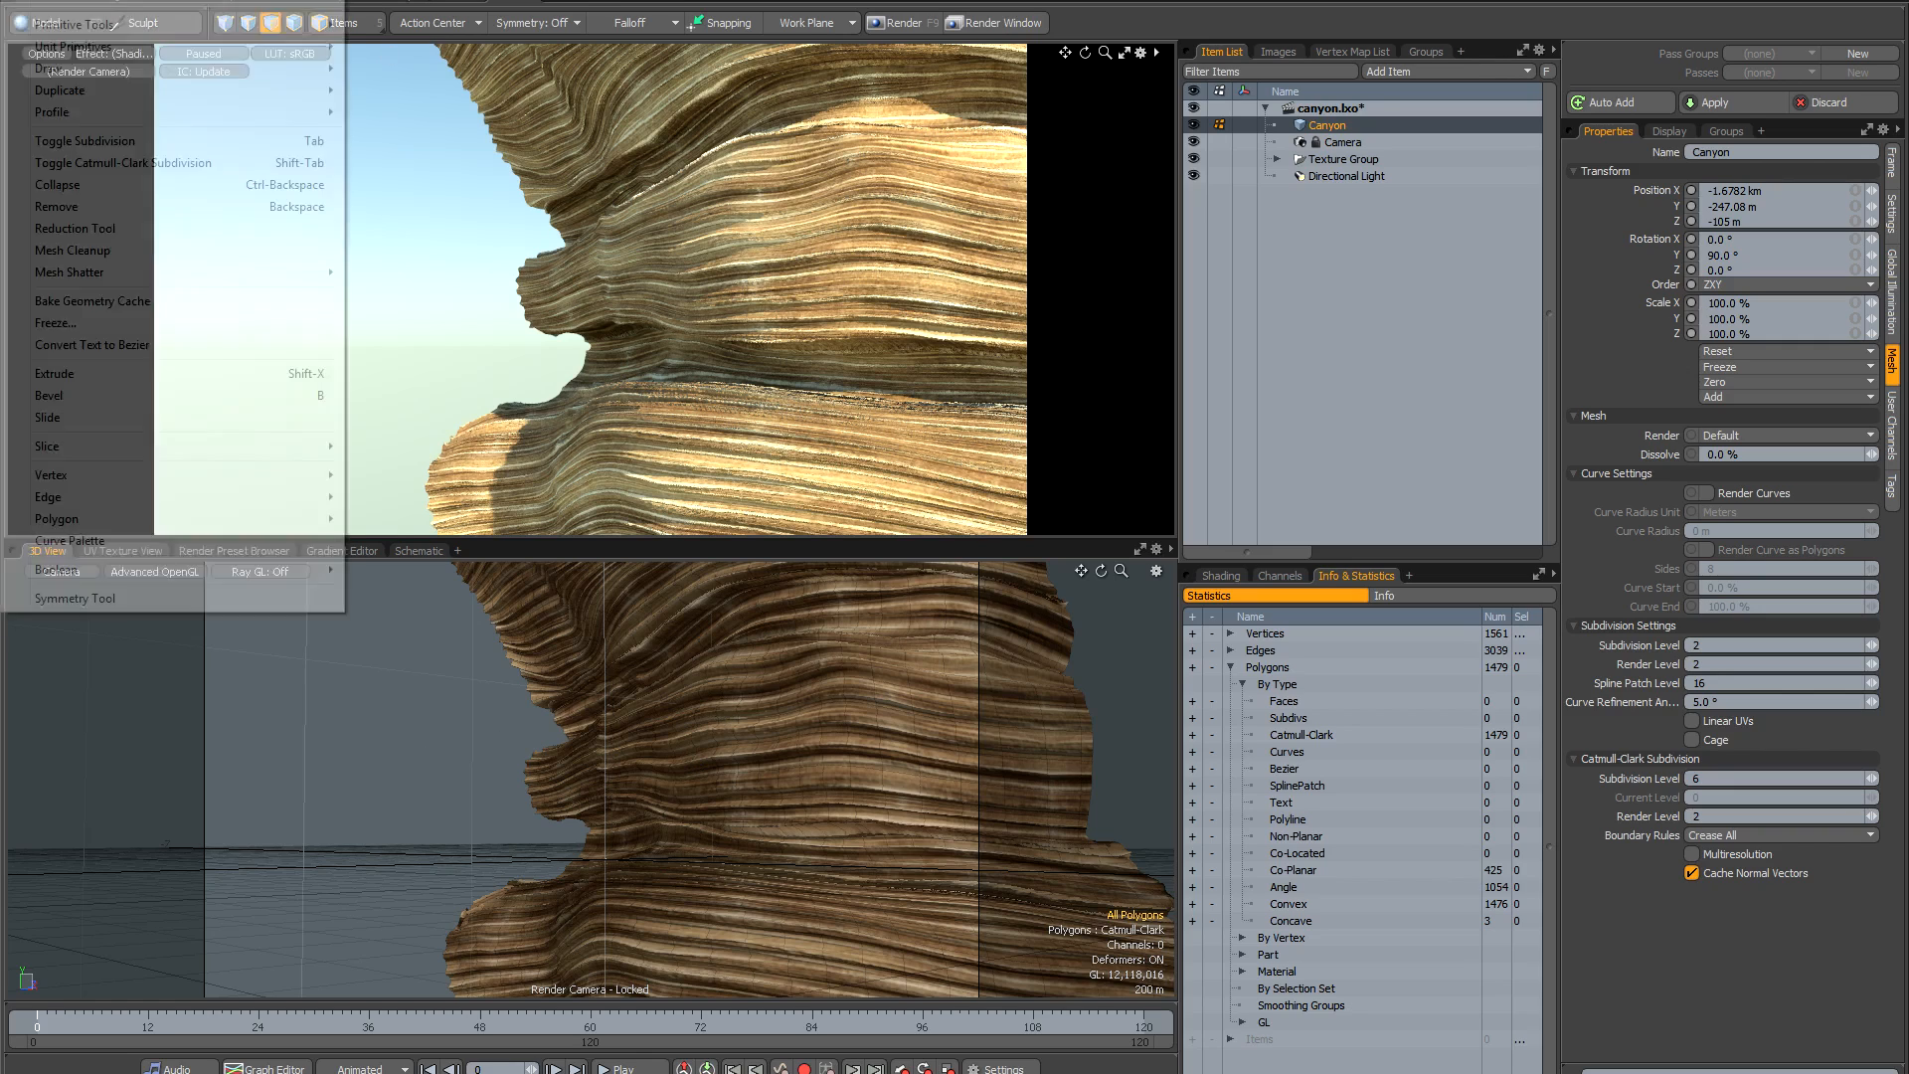
{"action": "left_click", "coordinate": [117, 323]}
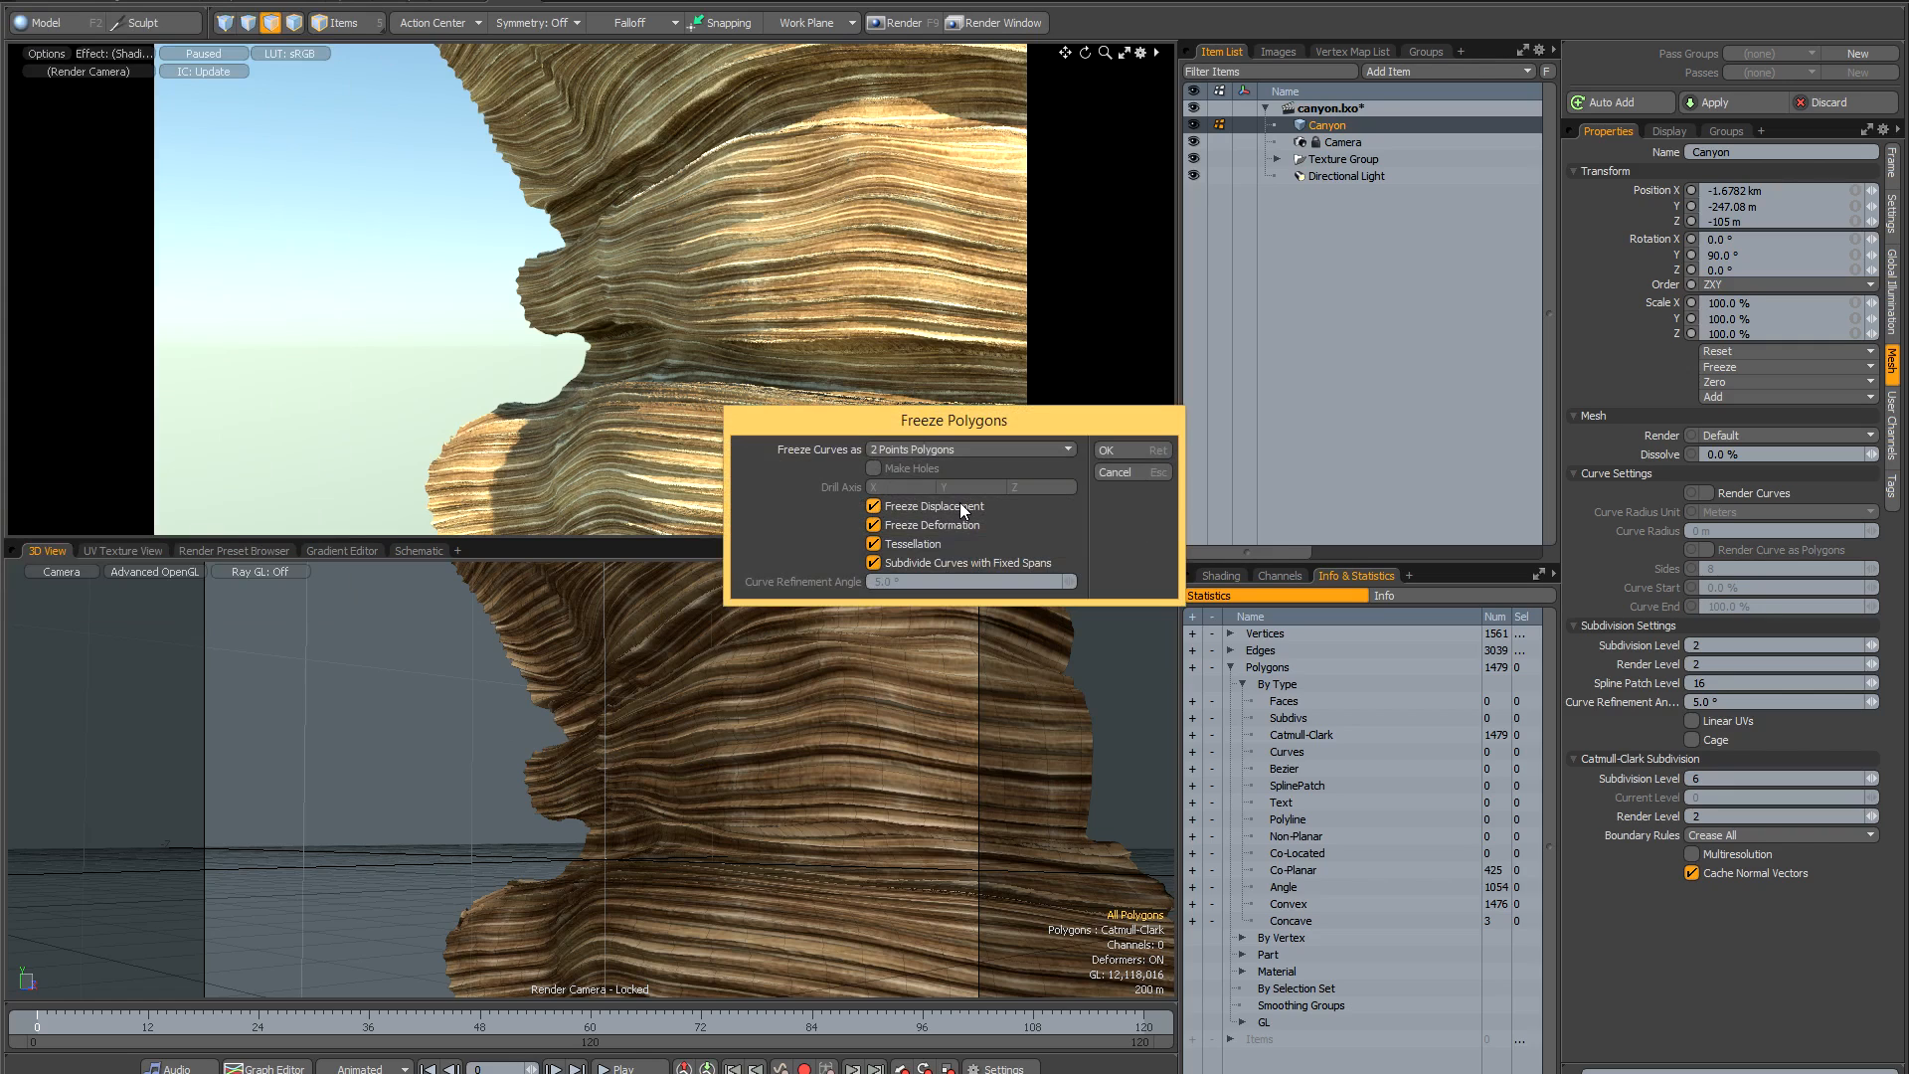
{"action": "left_click", "coordinate": [1125, 450]}
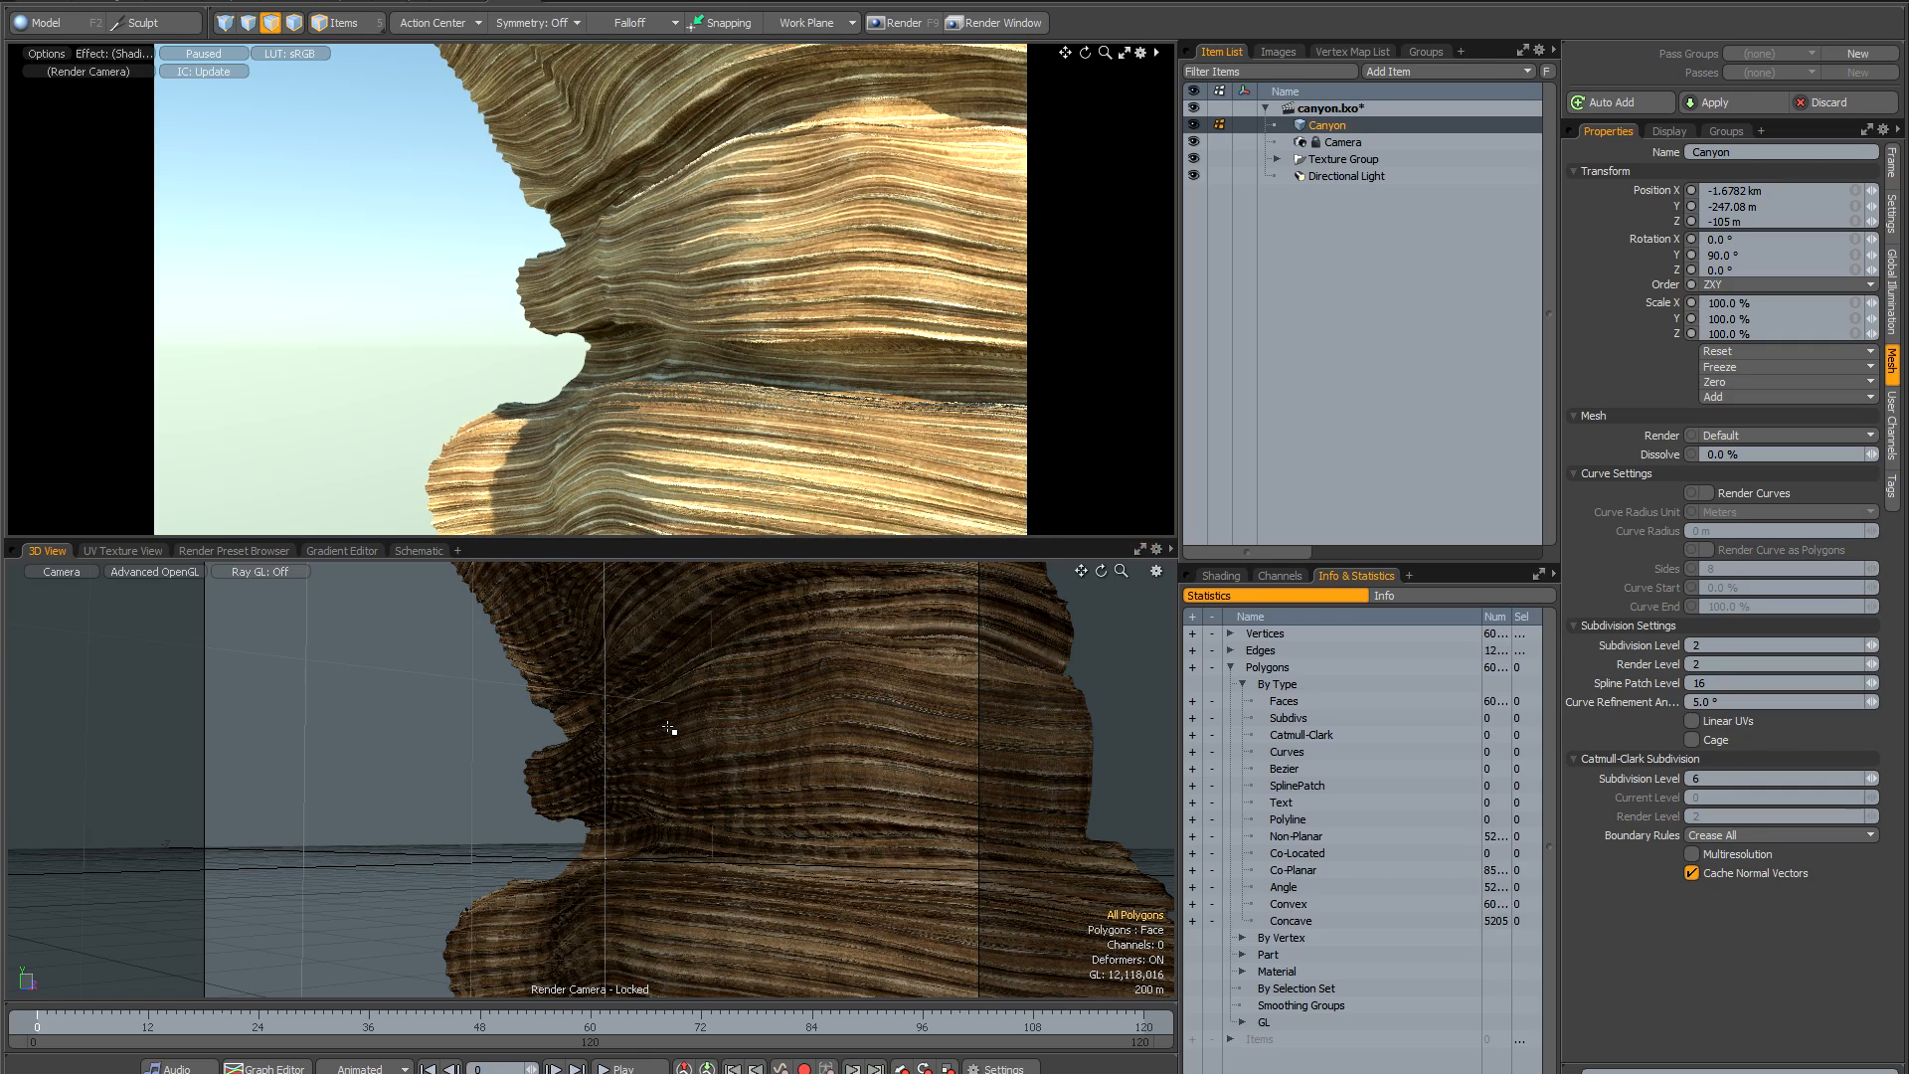
Change the Canyon_Bump image layer's effect from Displacement to Bump and enable the layer.
{"action": "left_click", "coordinate": [1222, 576]}
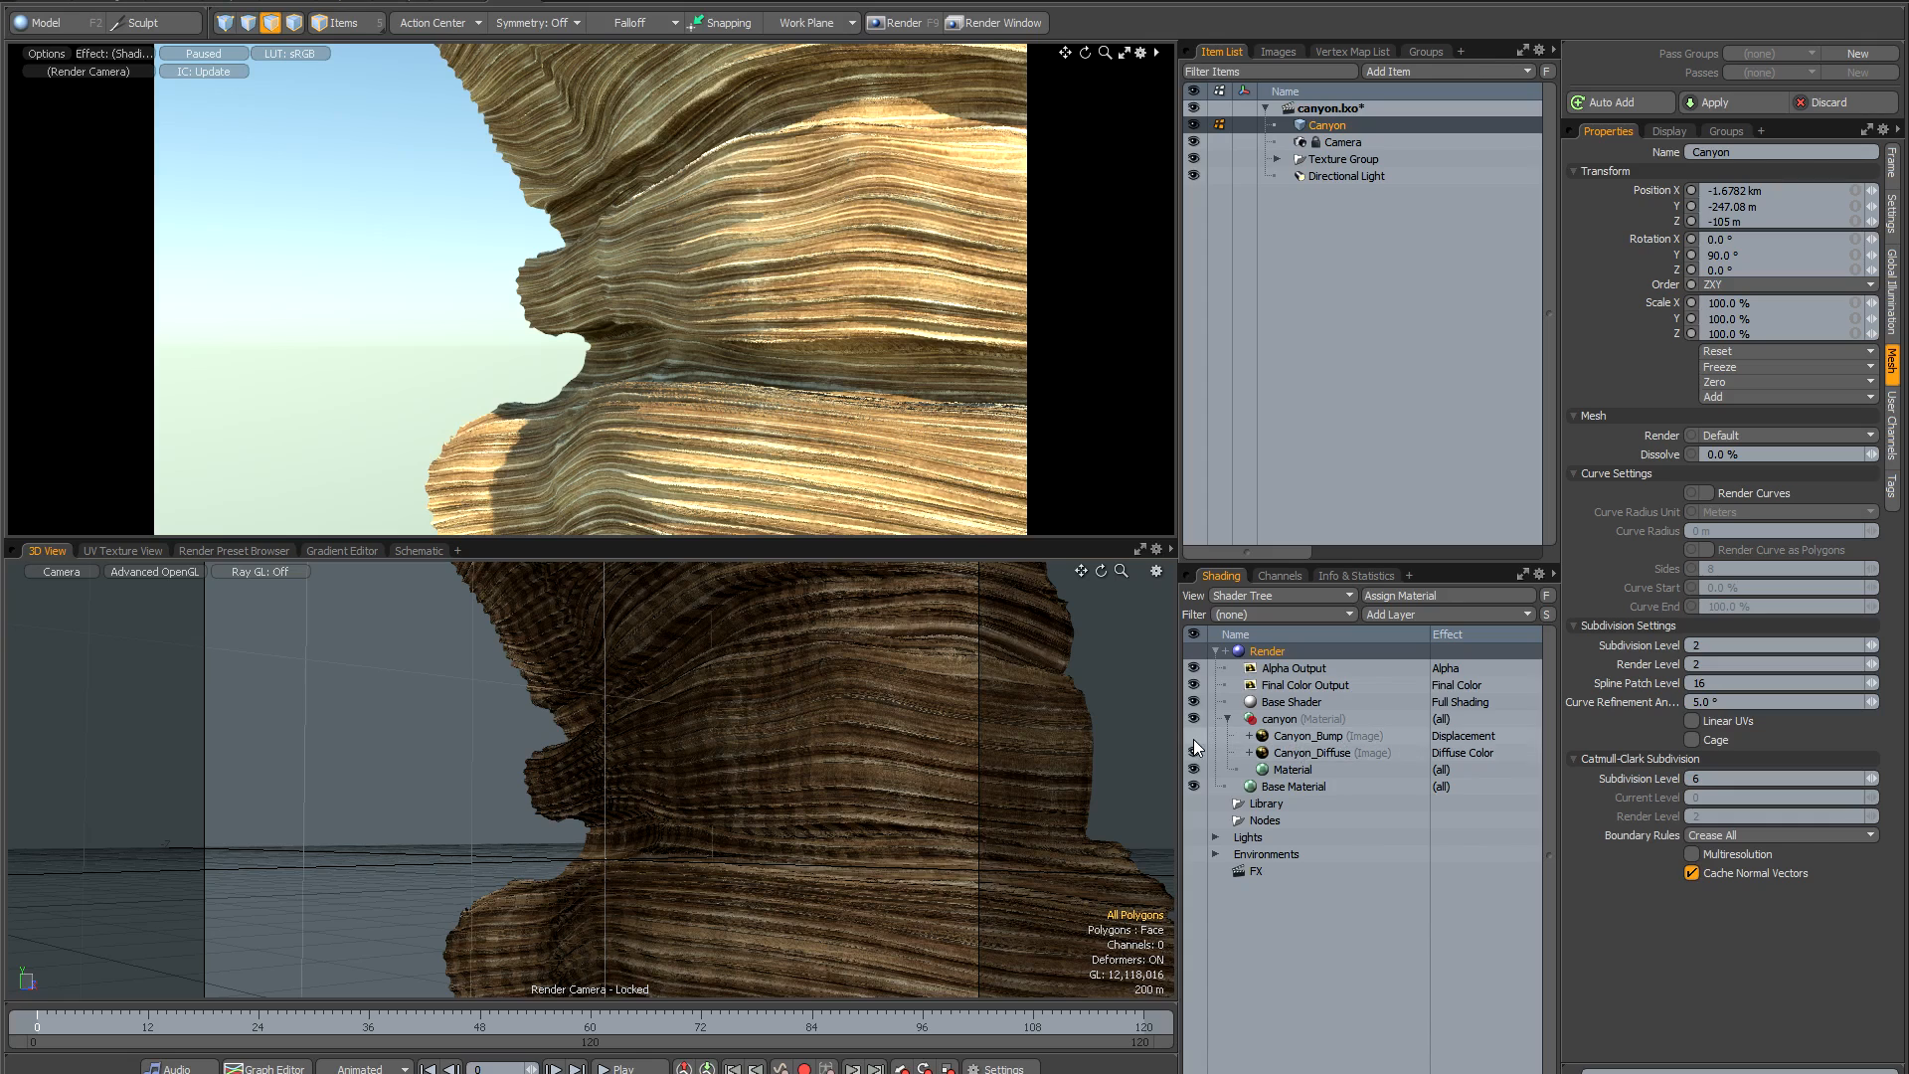
{"action": "left_click", "coordinate": [1449, 738]}
{"action": "left_click", "coordinate": [1452, 738]}
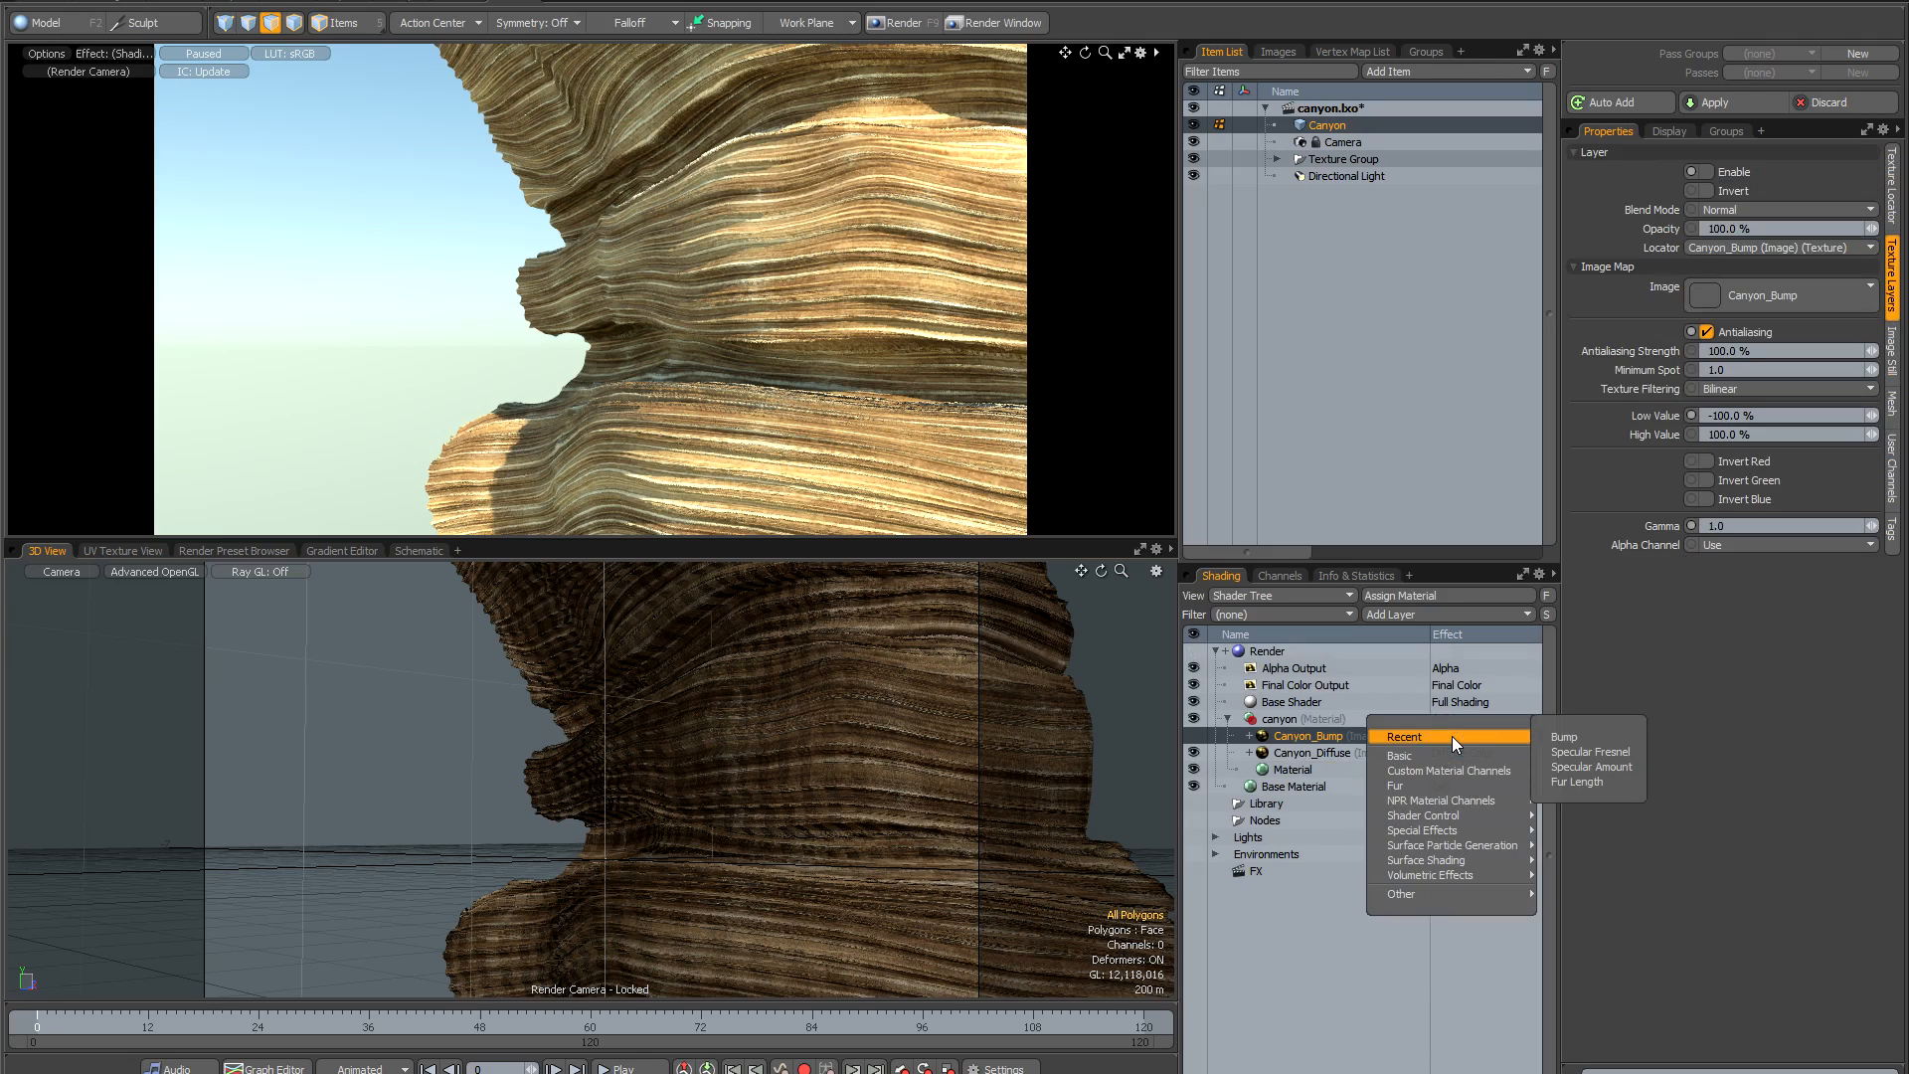
{"action": "mouse_move", "coordinate": [1447, 861]}
{"action": "left_click", "coordinate": [1551, 859]}
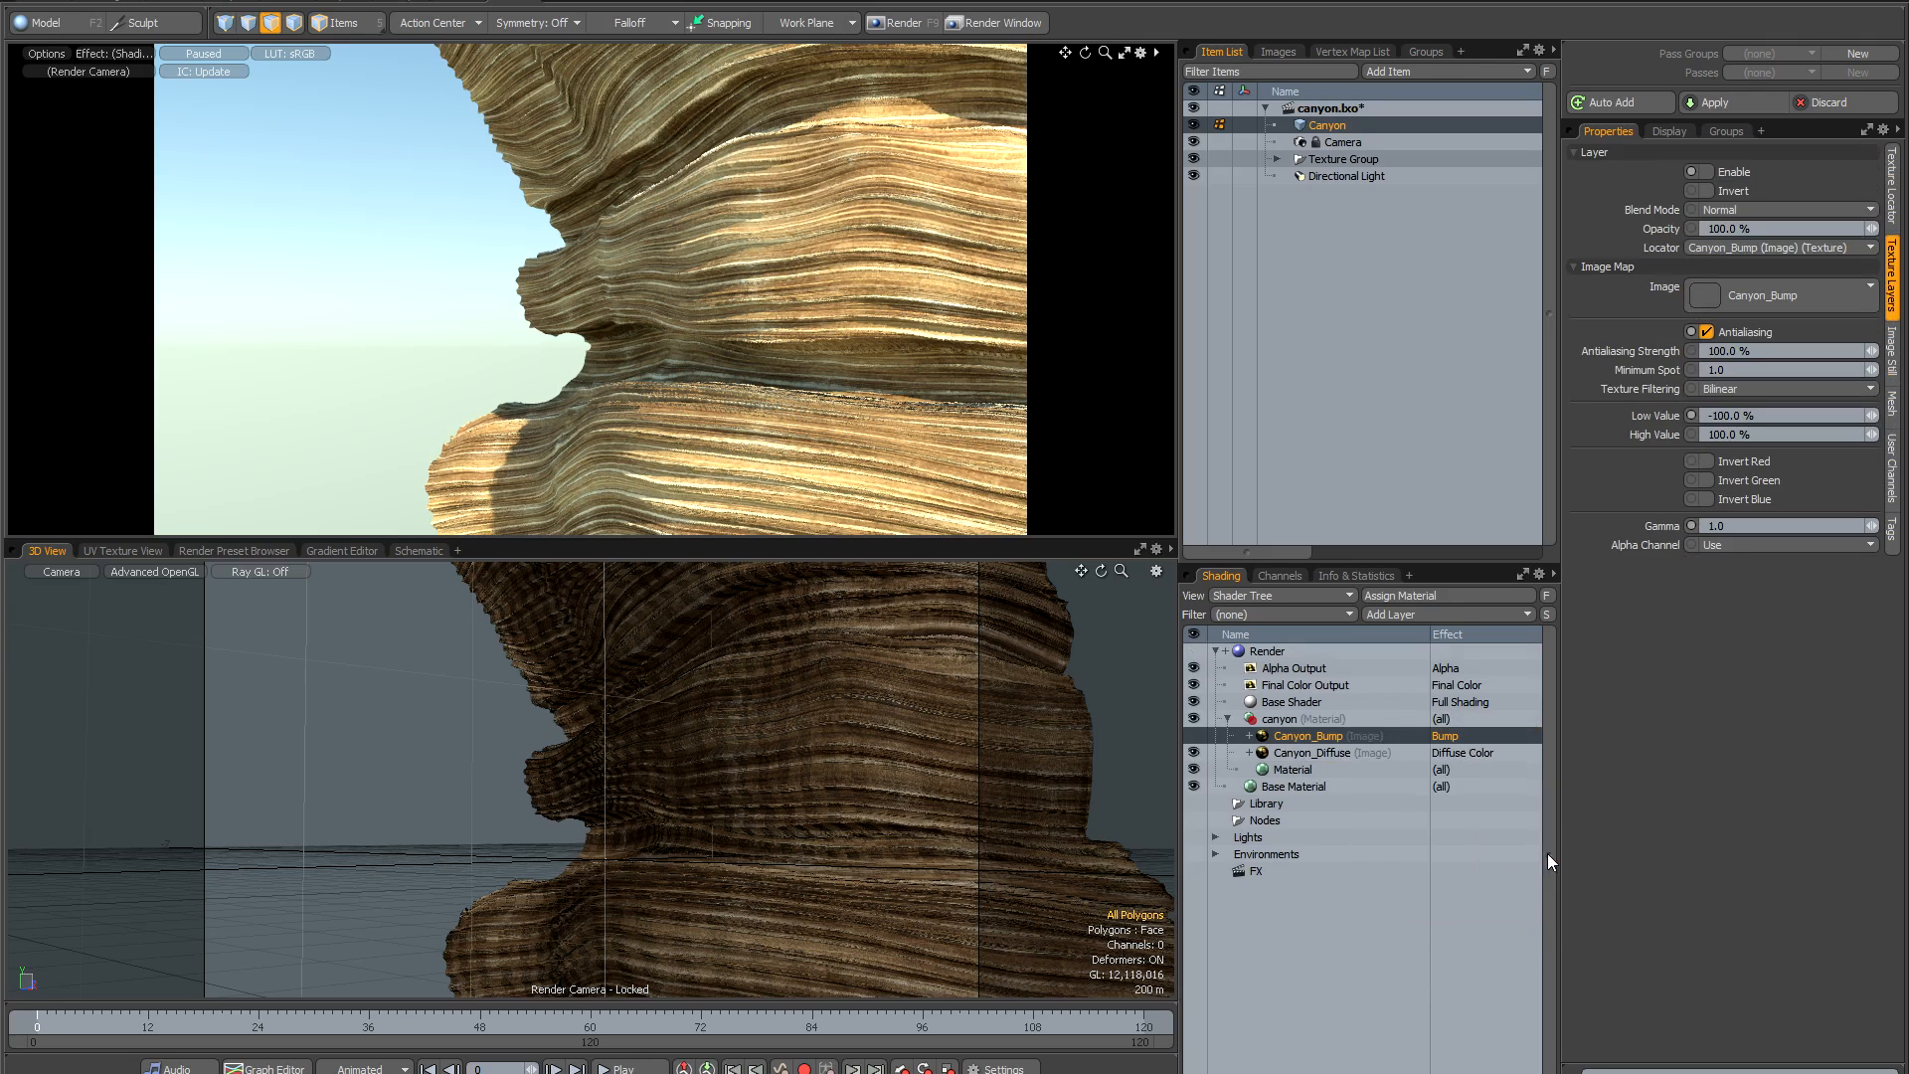
{"action": "left_click", "coordinate": [1194, 736]}
Bring up the polygon modelling tools and activate the Reduction Tool for the frozen Canyon mesh.
{"action": "key", "text": "F2"}
{"action": "left_click_drag", "start_coordinate": [294, 152], "coordinate": [277, 231]}
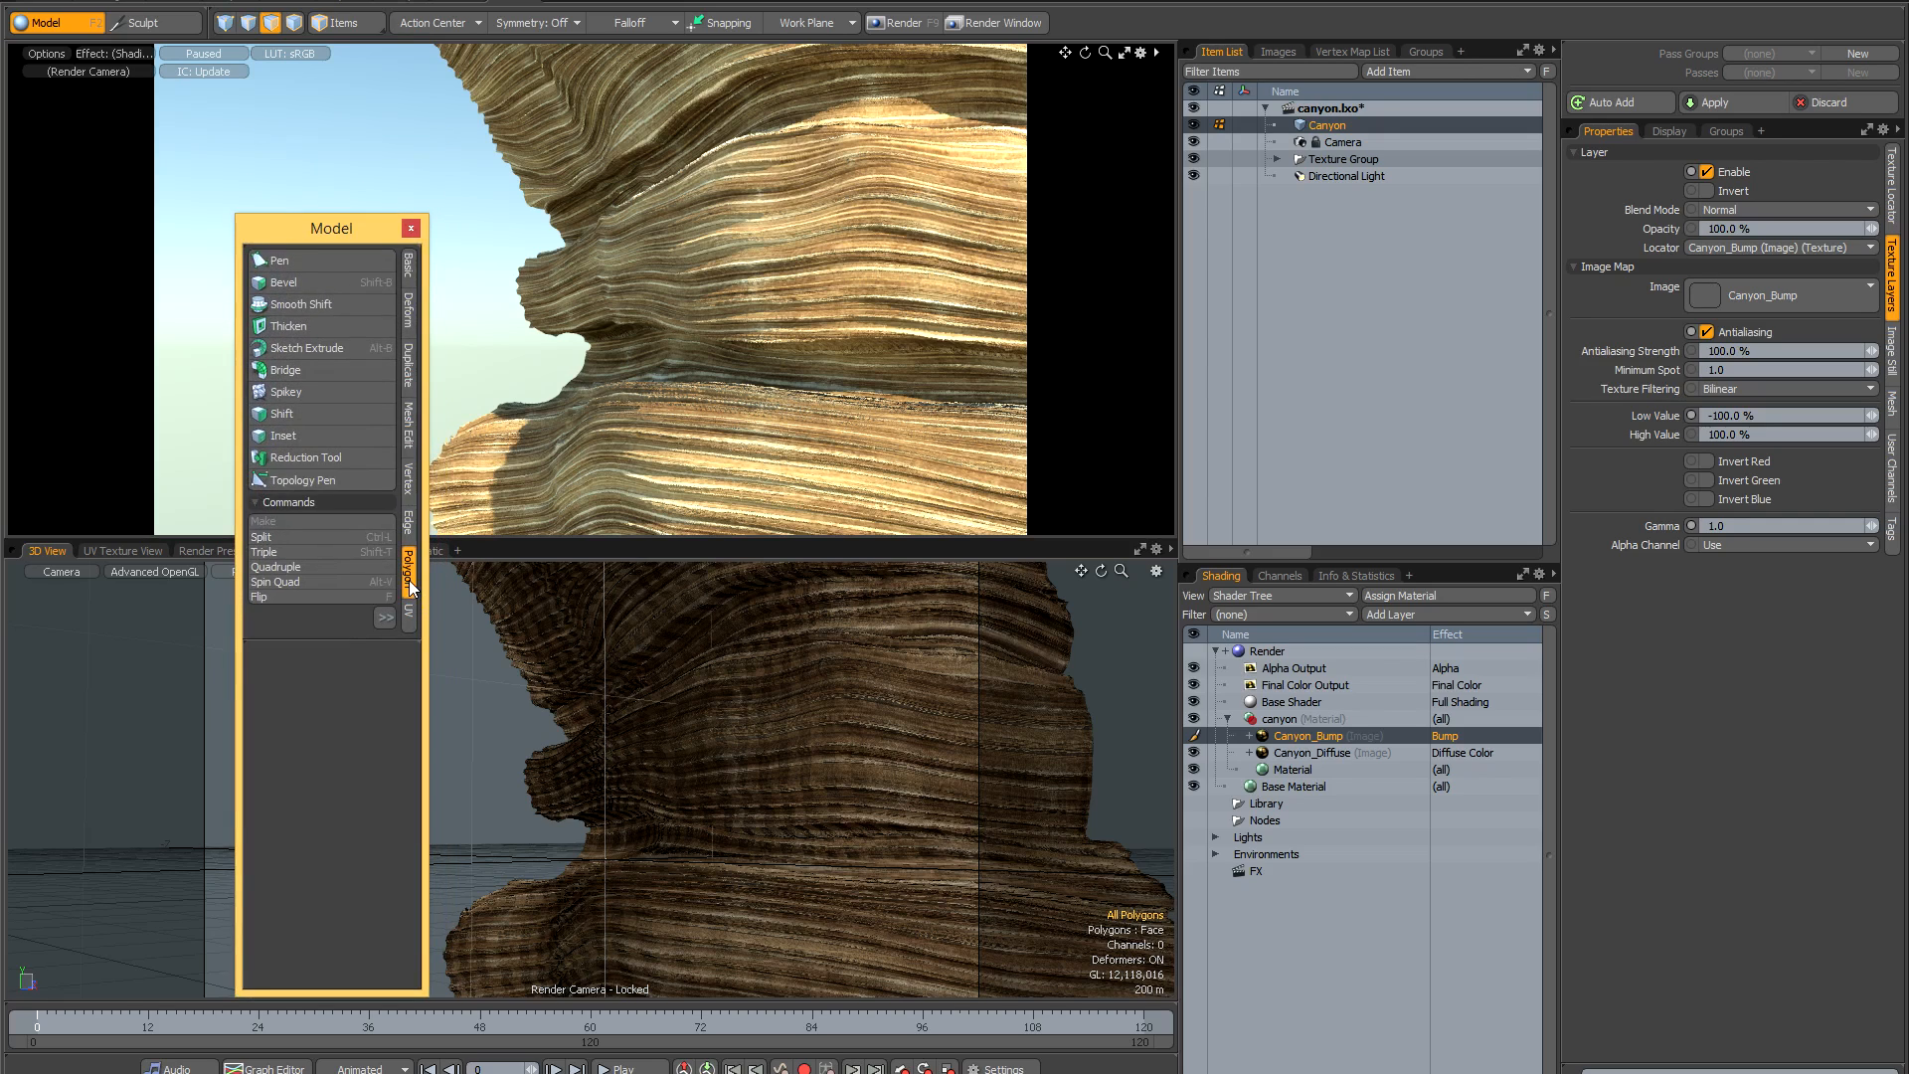
{"action": "left_click", "coordinate": [286, 456]}
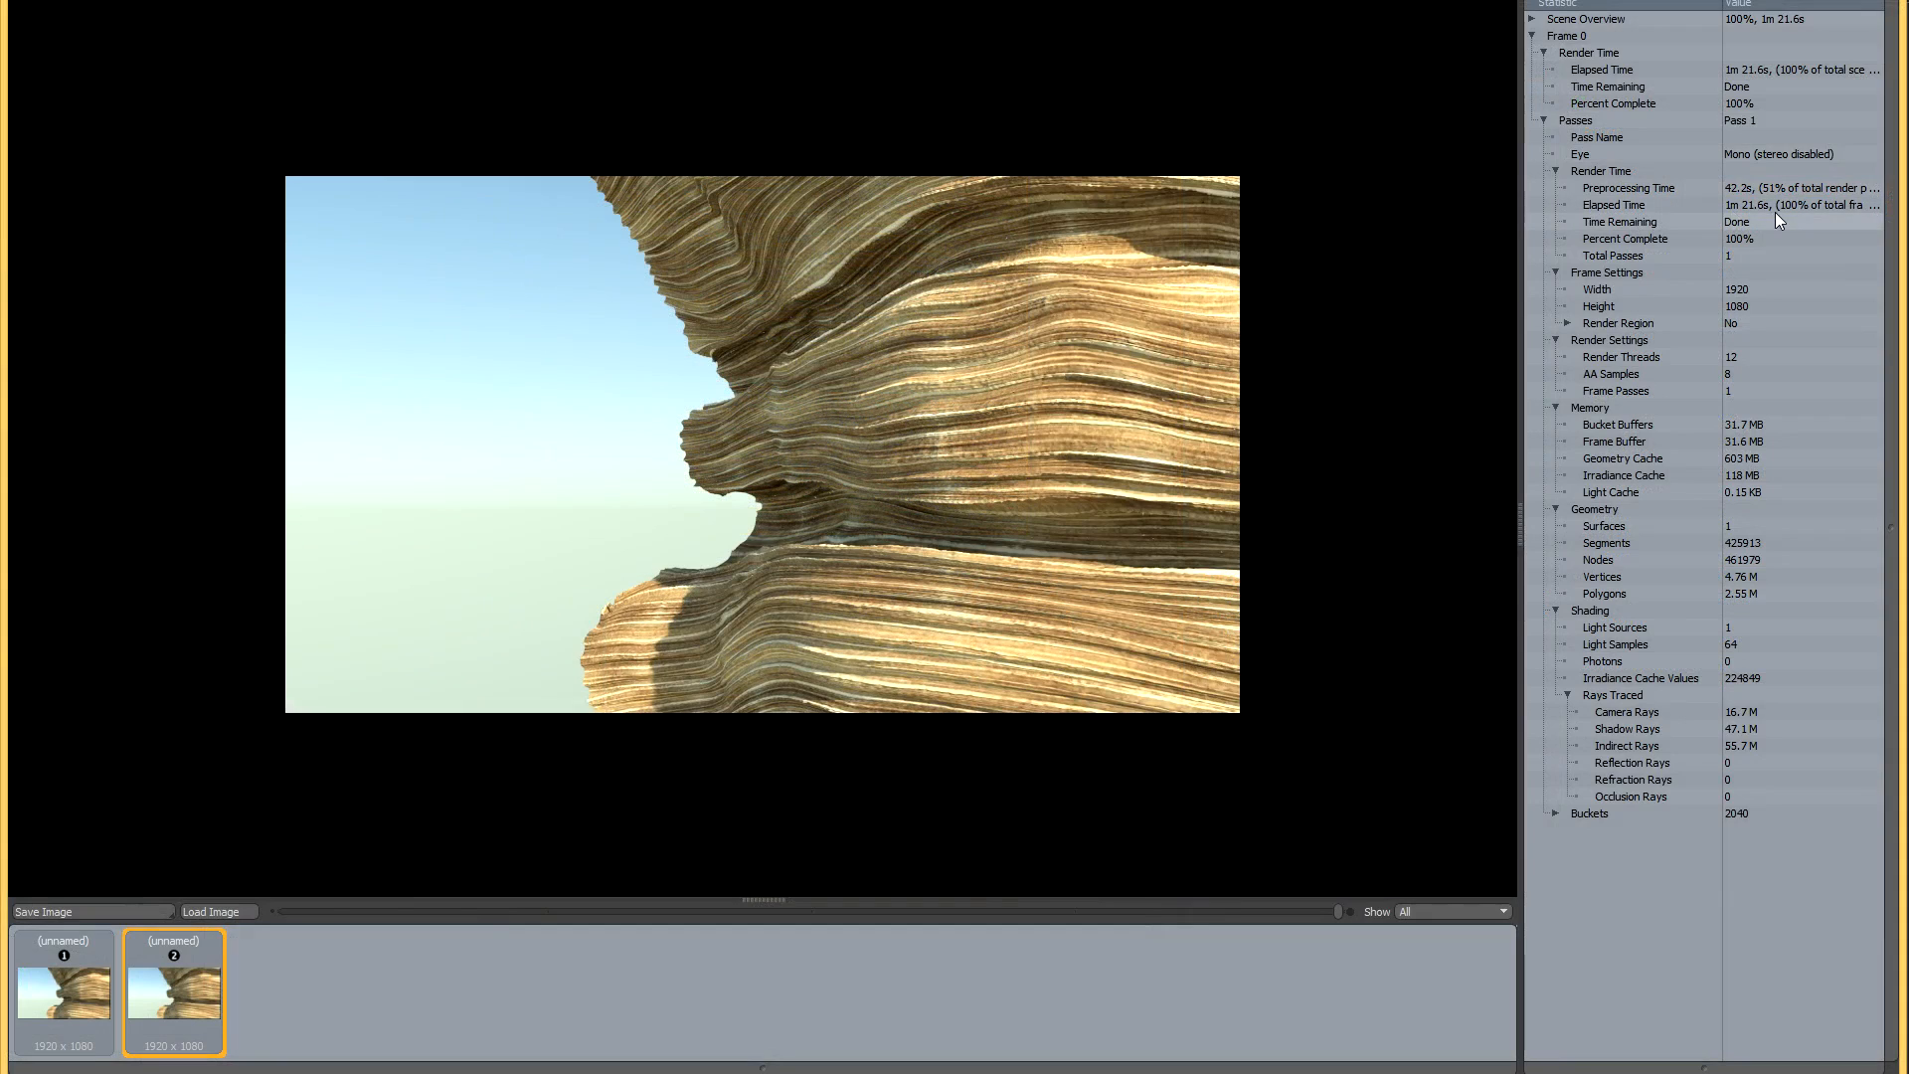
Compare the render times, memory use and geometry statistics of the two stored canyon renders.
{"action": "left_click", "coordinate": [68, 989]}
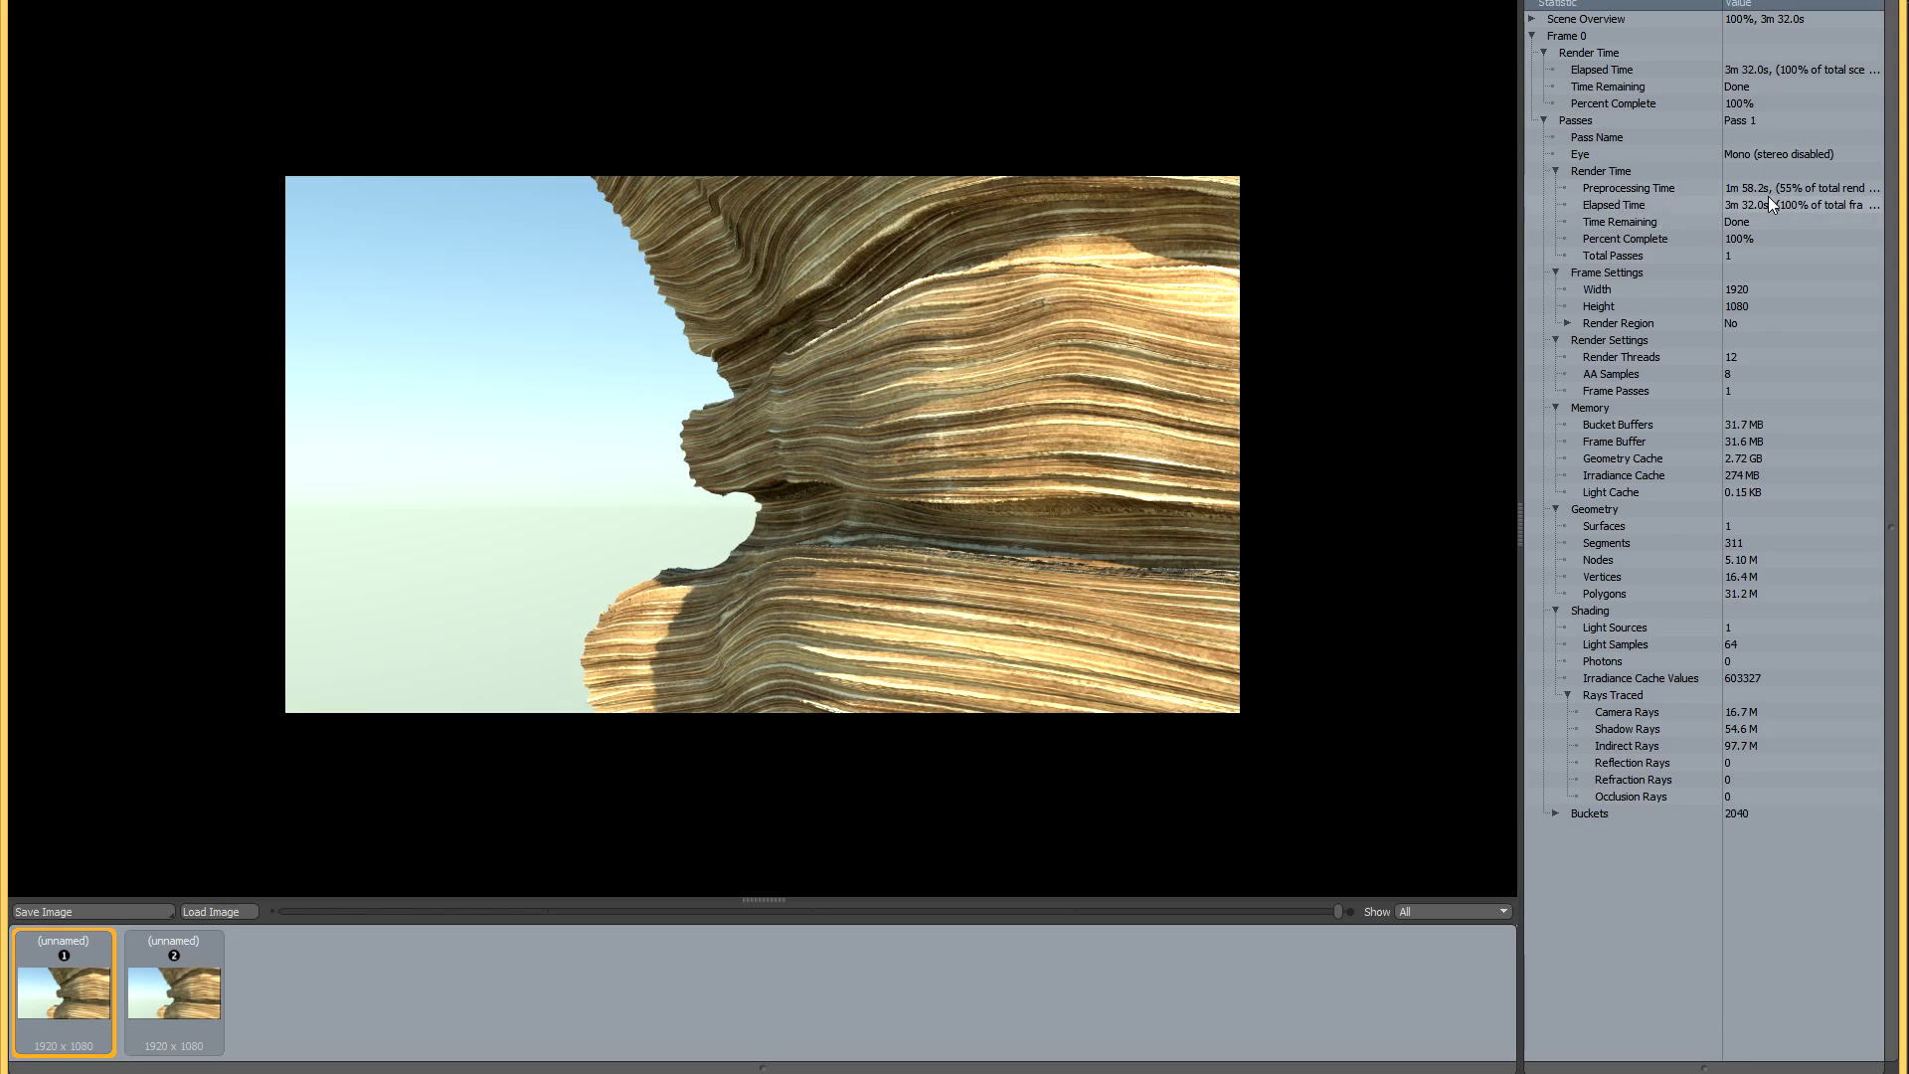
{"action": "left_click", "coordinate": [175, 996]}
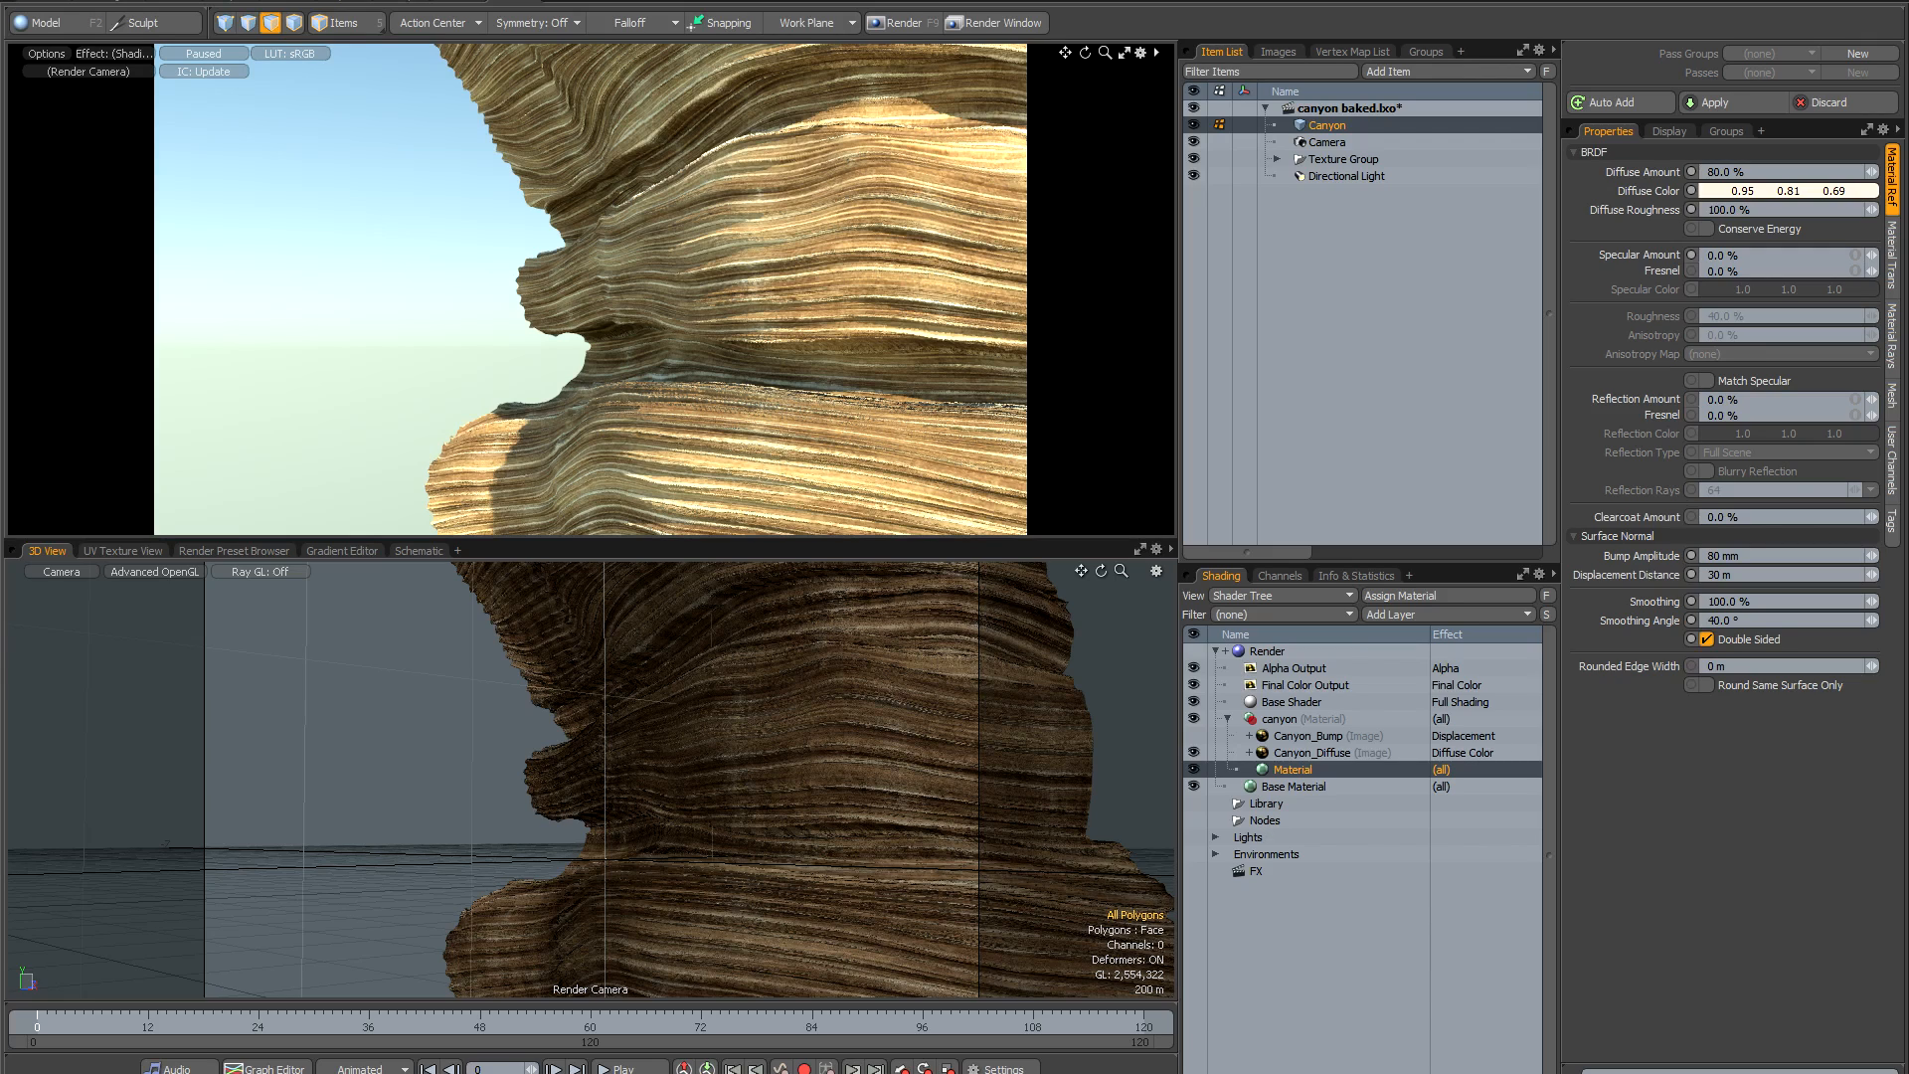
Convert the Canyon mesh to a proxy stored as canyon_proxy_static_file.lxo, with the Save as Static Mesh option enabled.
{"action": "left_click", "coordinate": [1309, 118]}
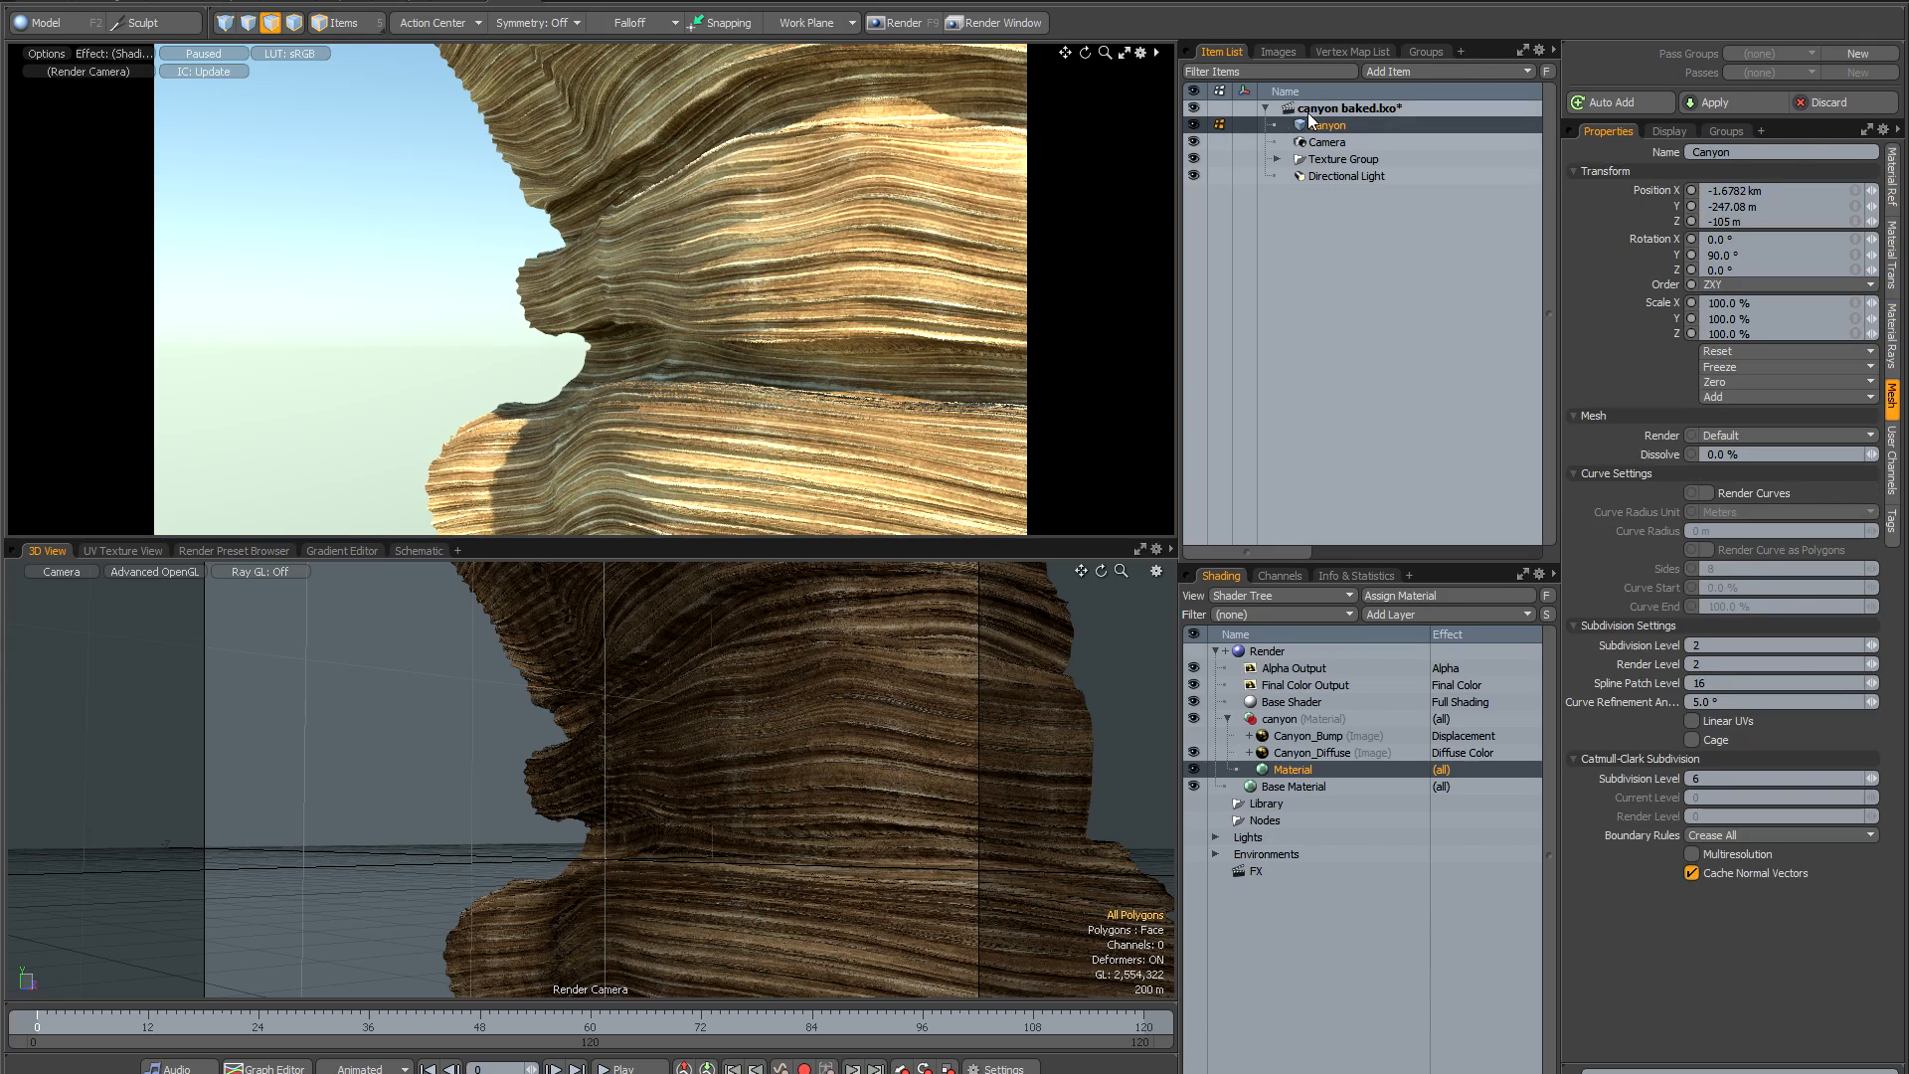
{"action": "right_click", "coordinate": [1363, 123]}
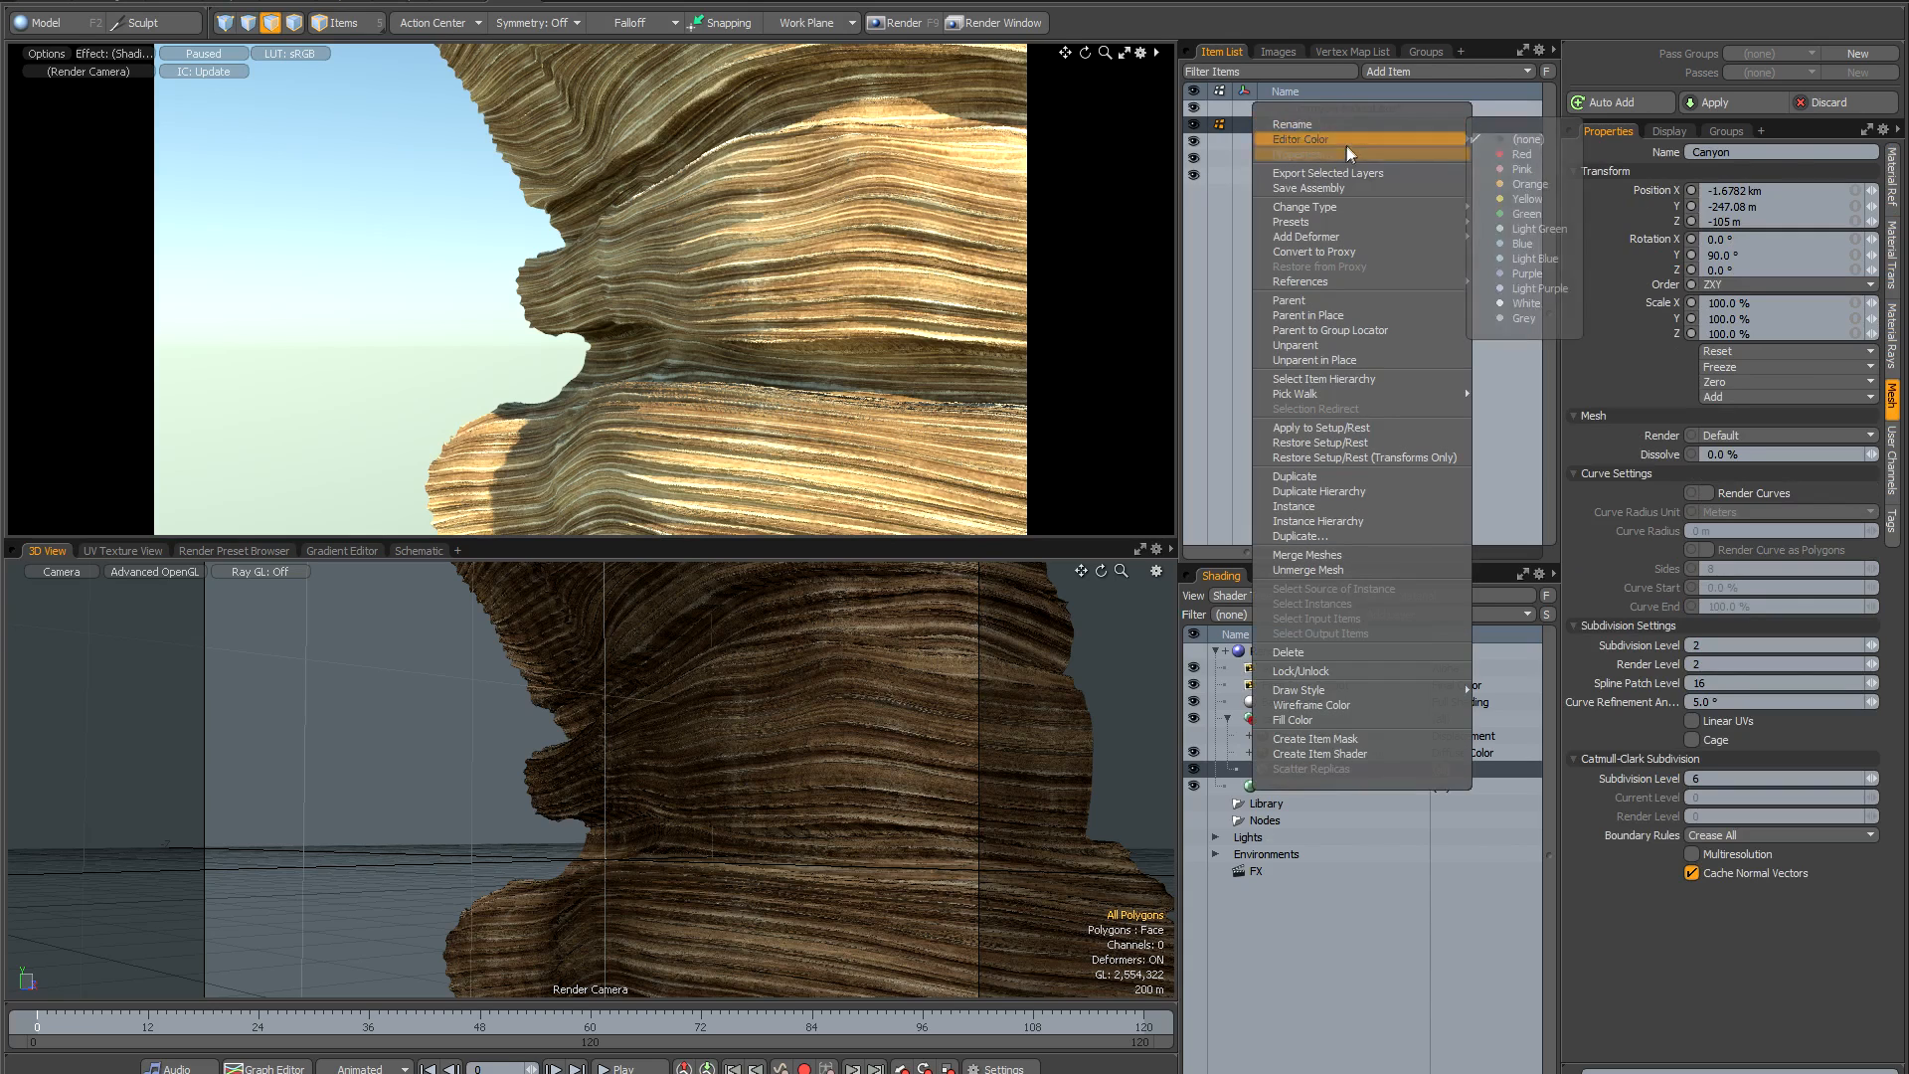
{"action": "left_click", "coordinate": [1320, 251]}
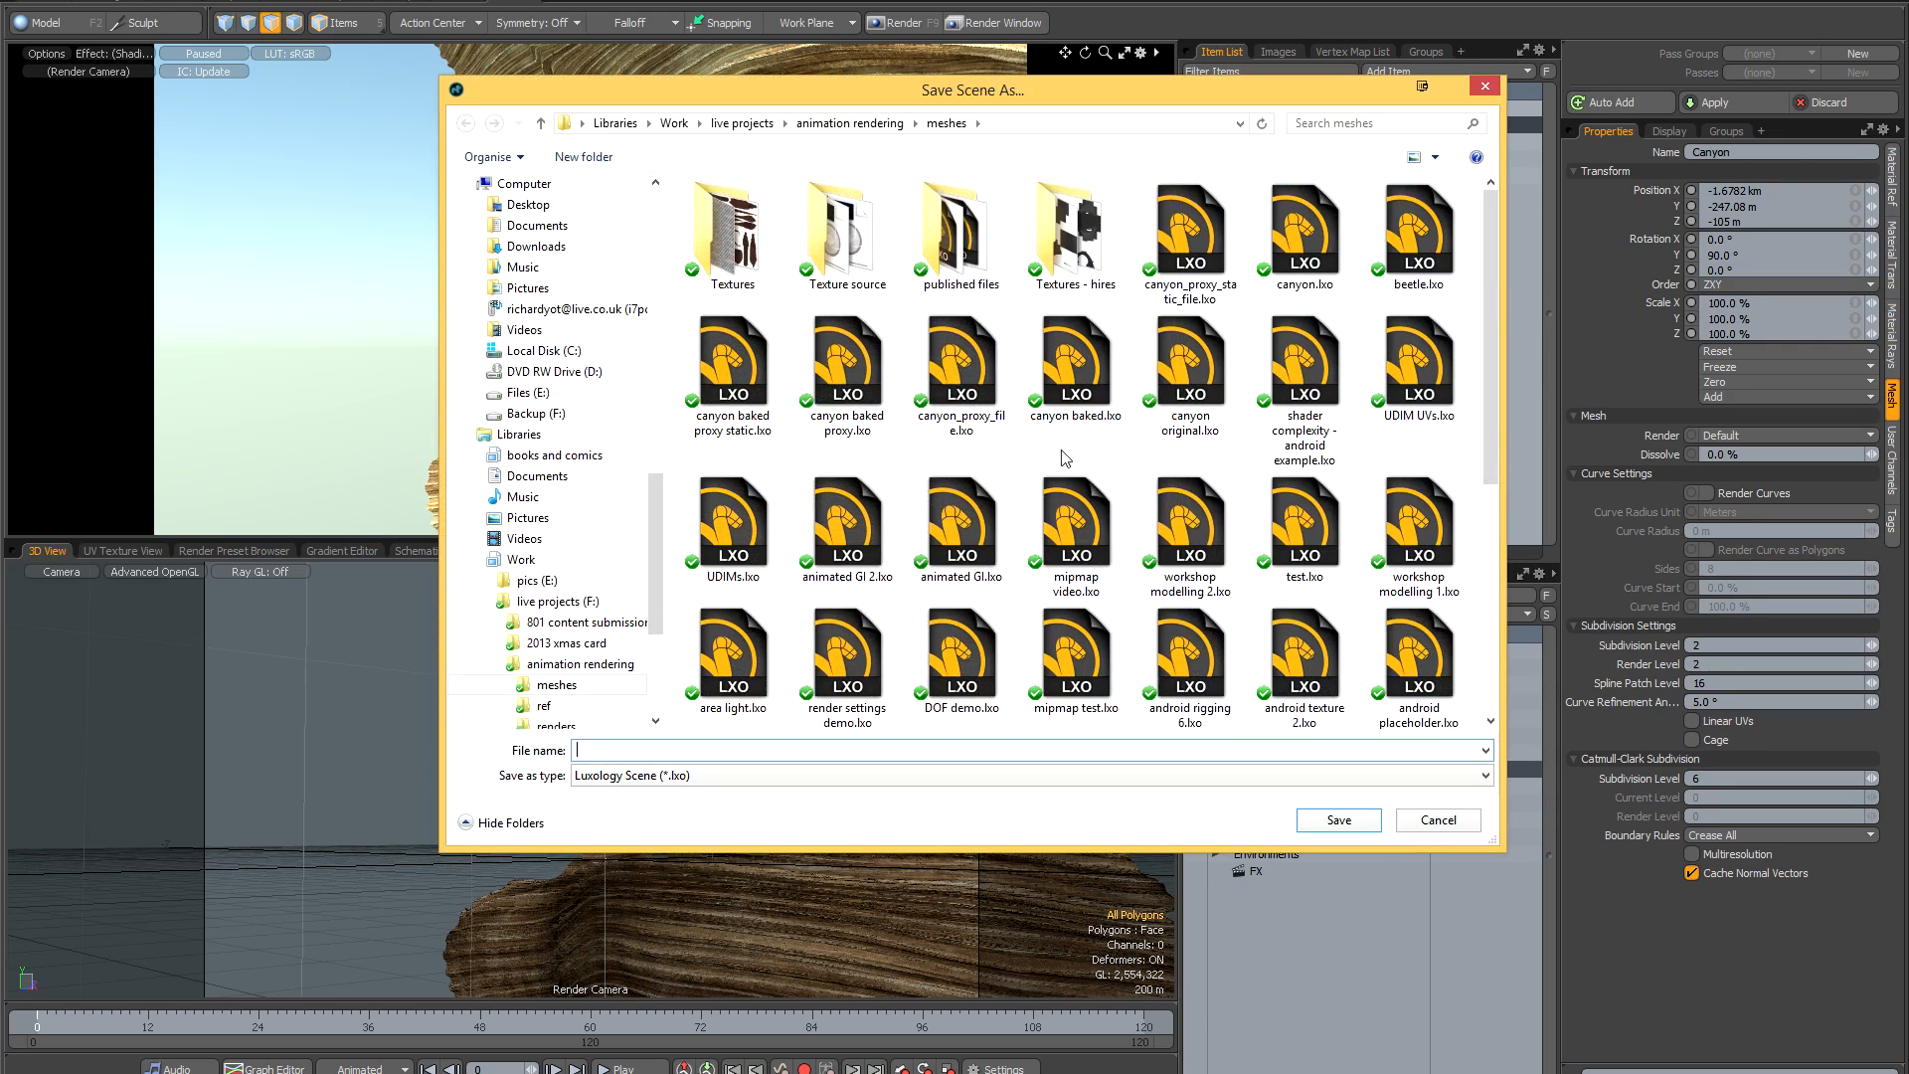
{"action": "double_click", "coordinate": [1188, 244]}
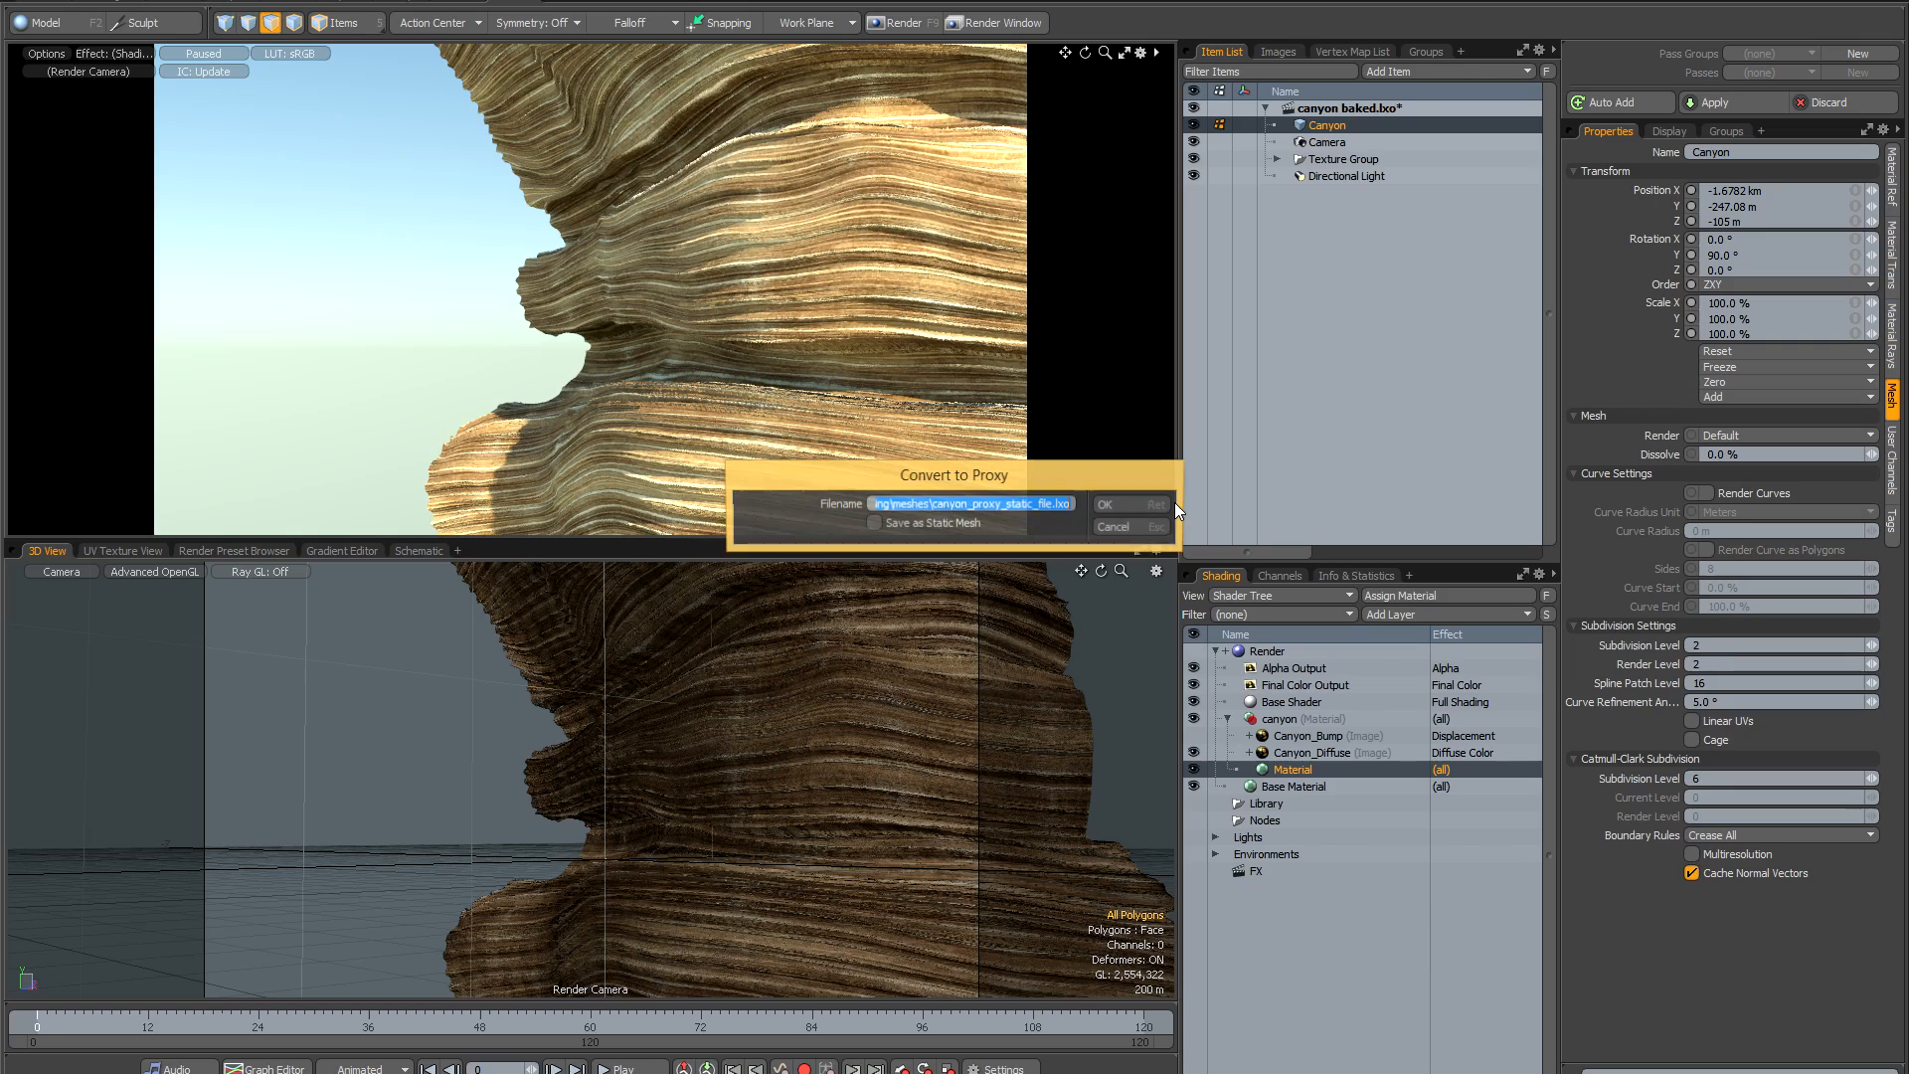
{"action": "left_click", "coordinate": [874, 523]}
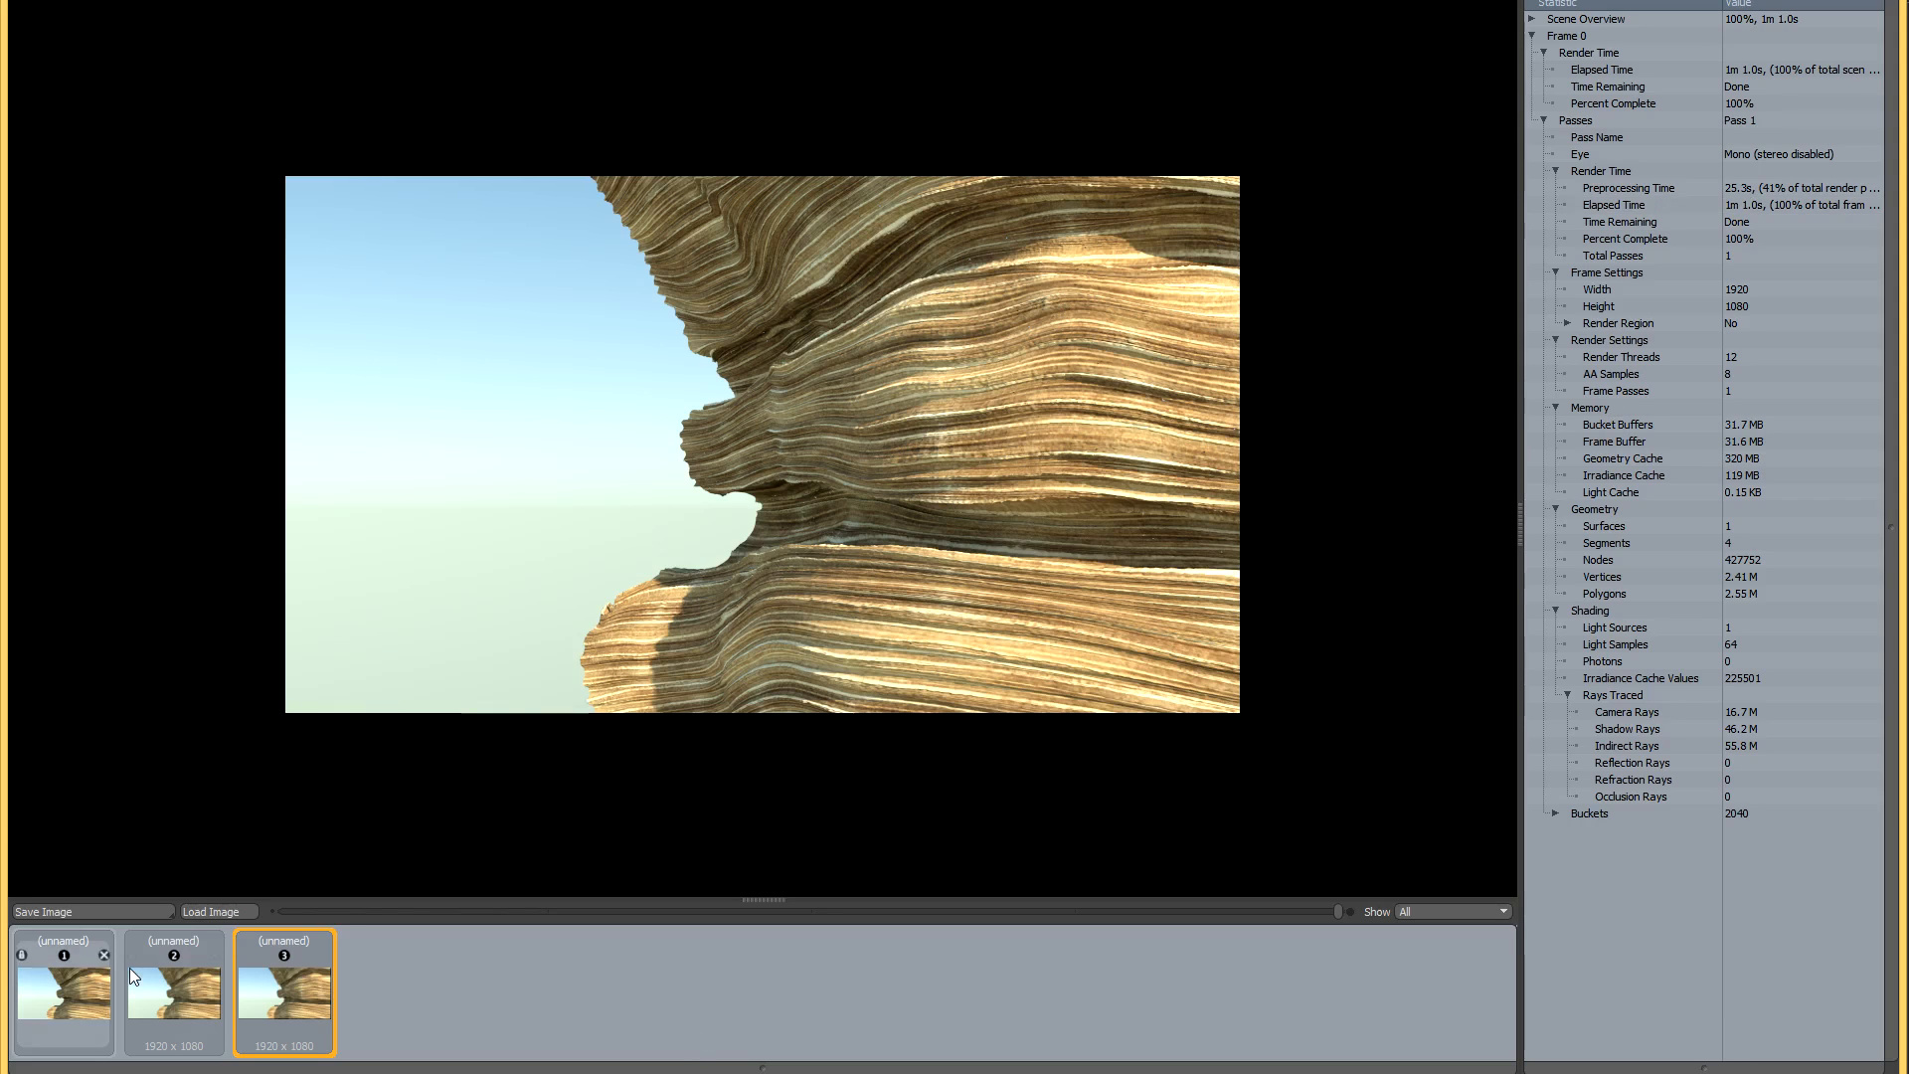
Compare the preprocessing time, elapsed time and geometry cache statistics of the second and third stored canyon renders.
{"action": "left_click", "coordinate": [183, 999]}
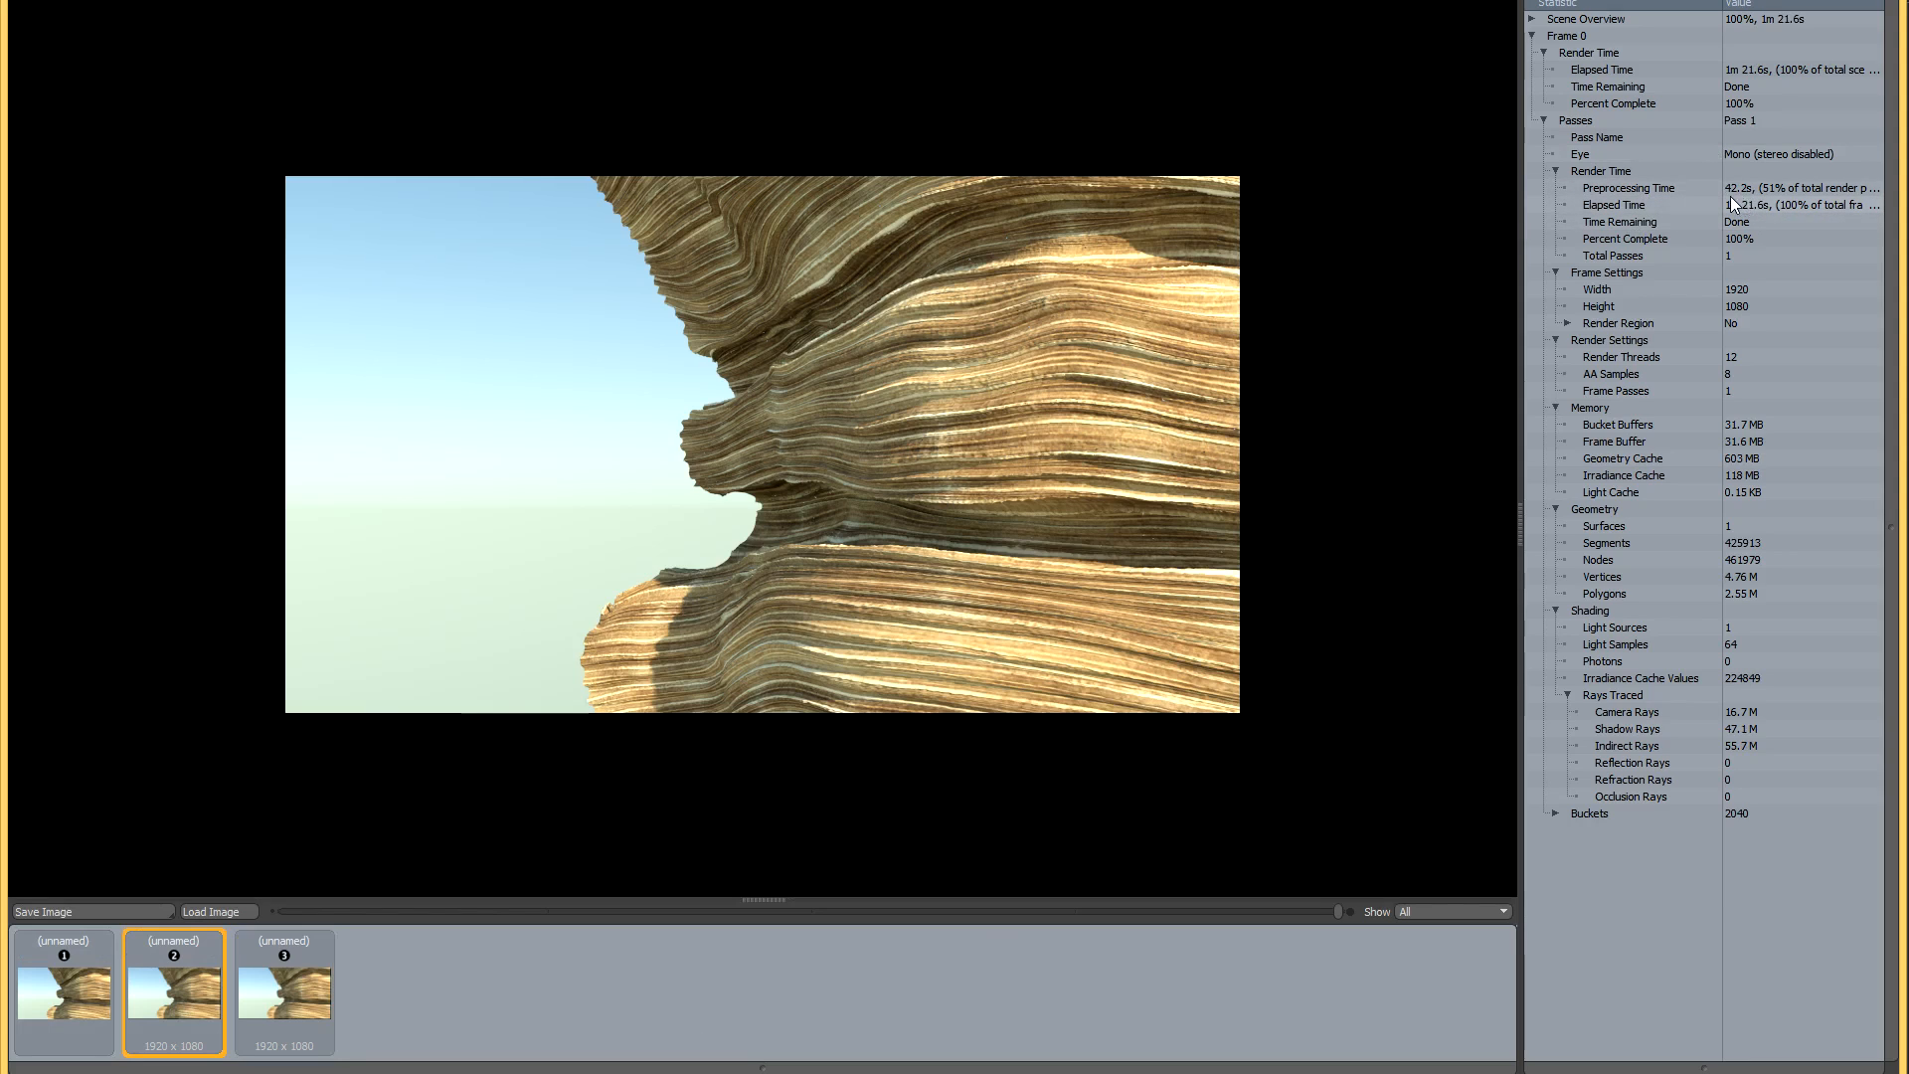
{"action": "left_click", "coordinate": [282, 996]}
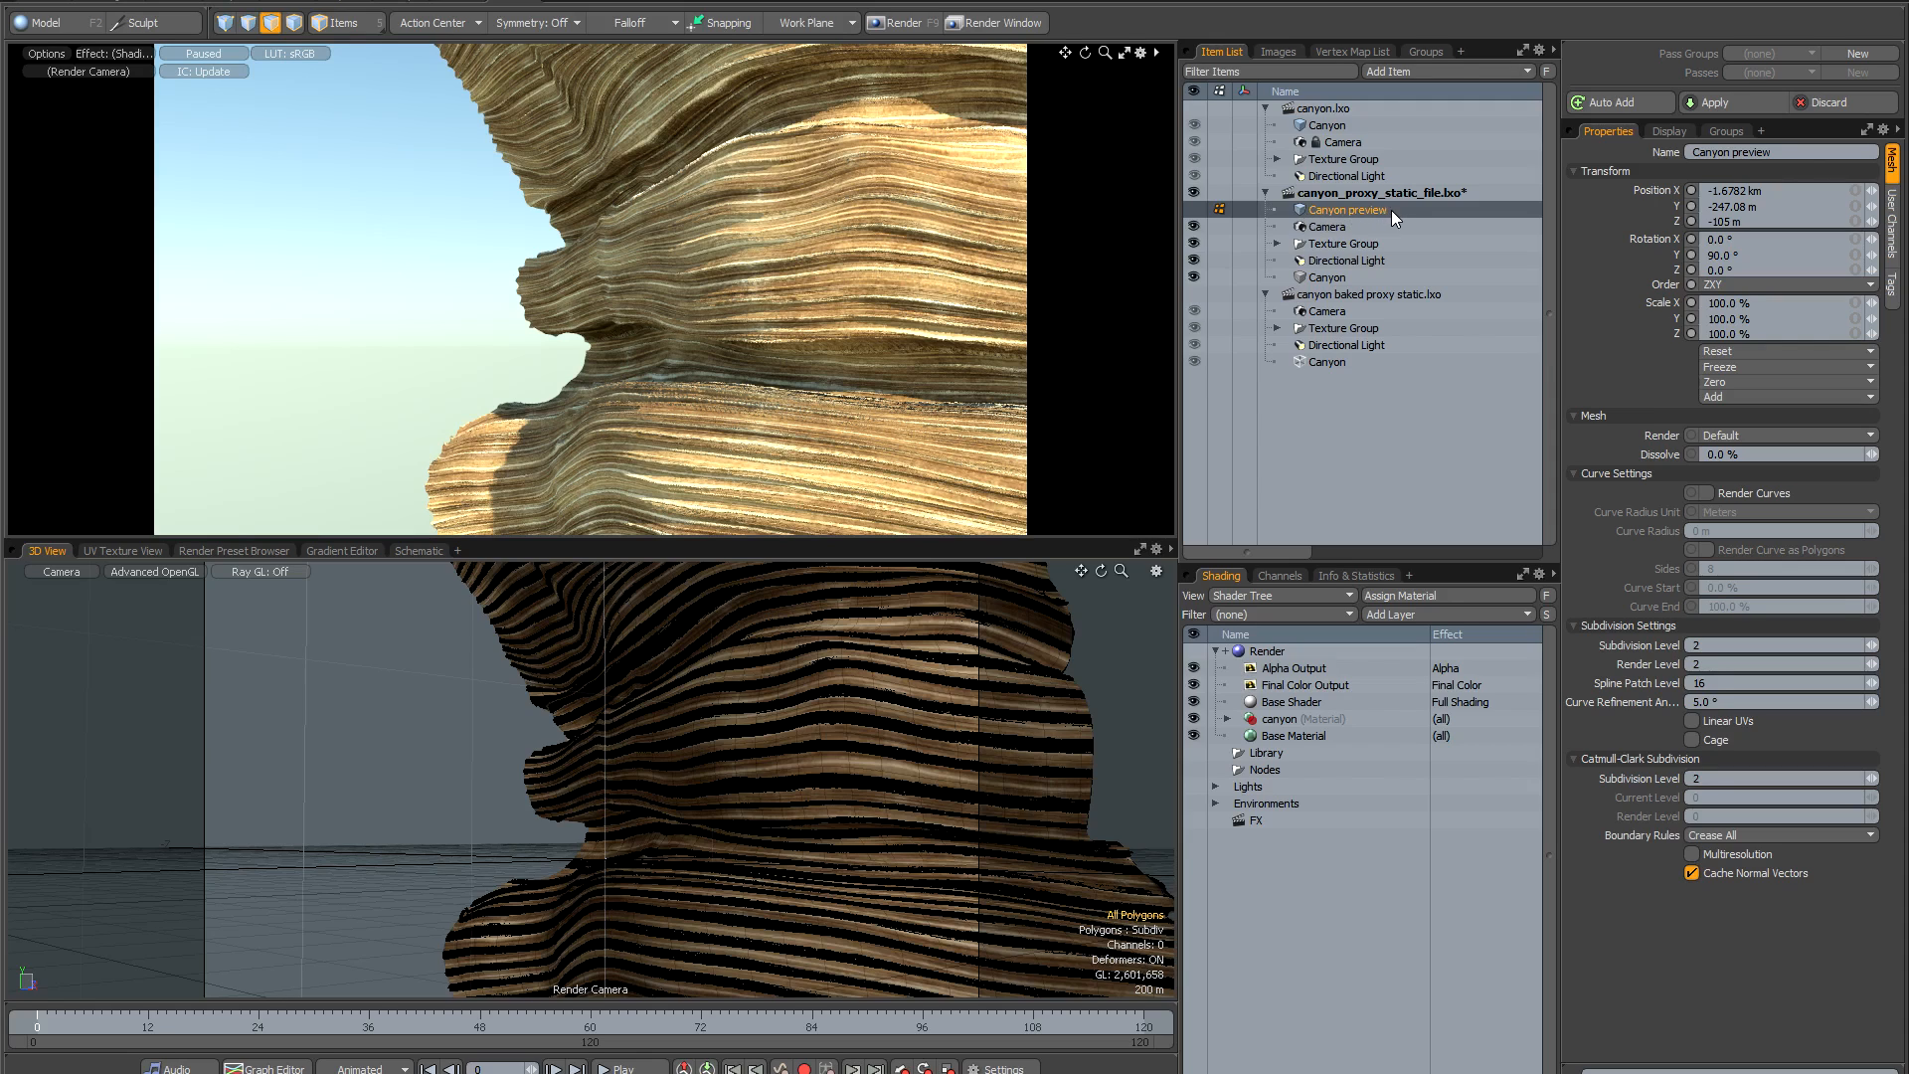
In the canyon_proxy_static_file scene, temporarily hide the Canyon static mesh and convert the Canyon preview mesh from subdivision surfaces to plain polygon faces.
{"action": "left_click", "coordinate": [1194, 278]}
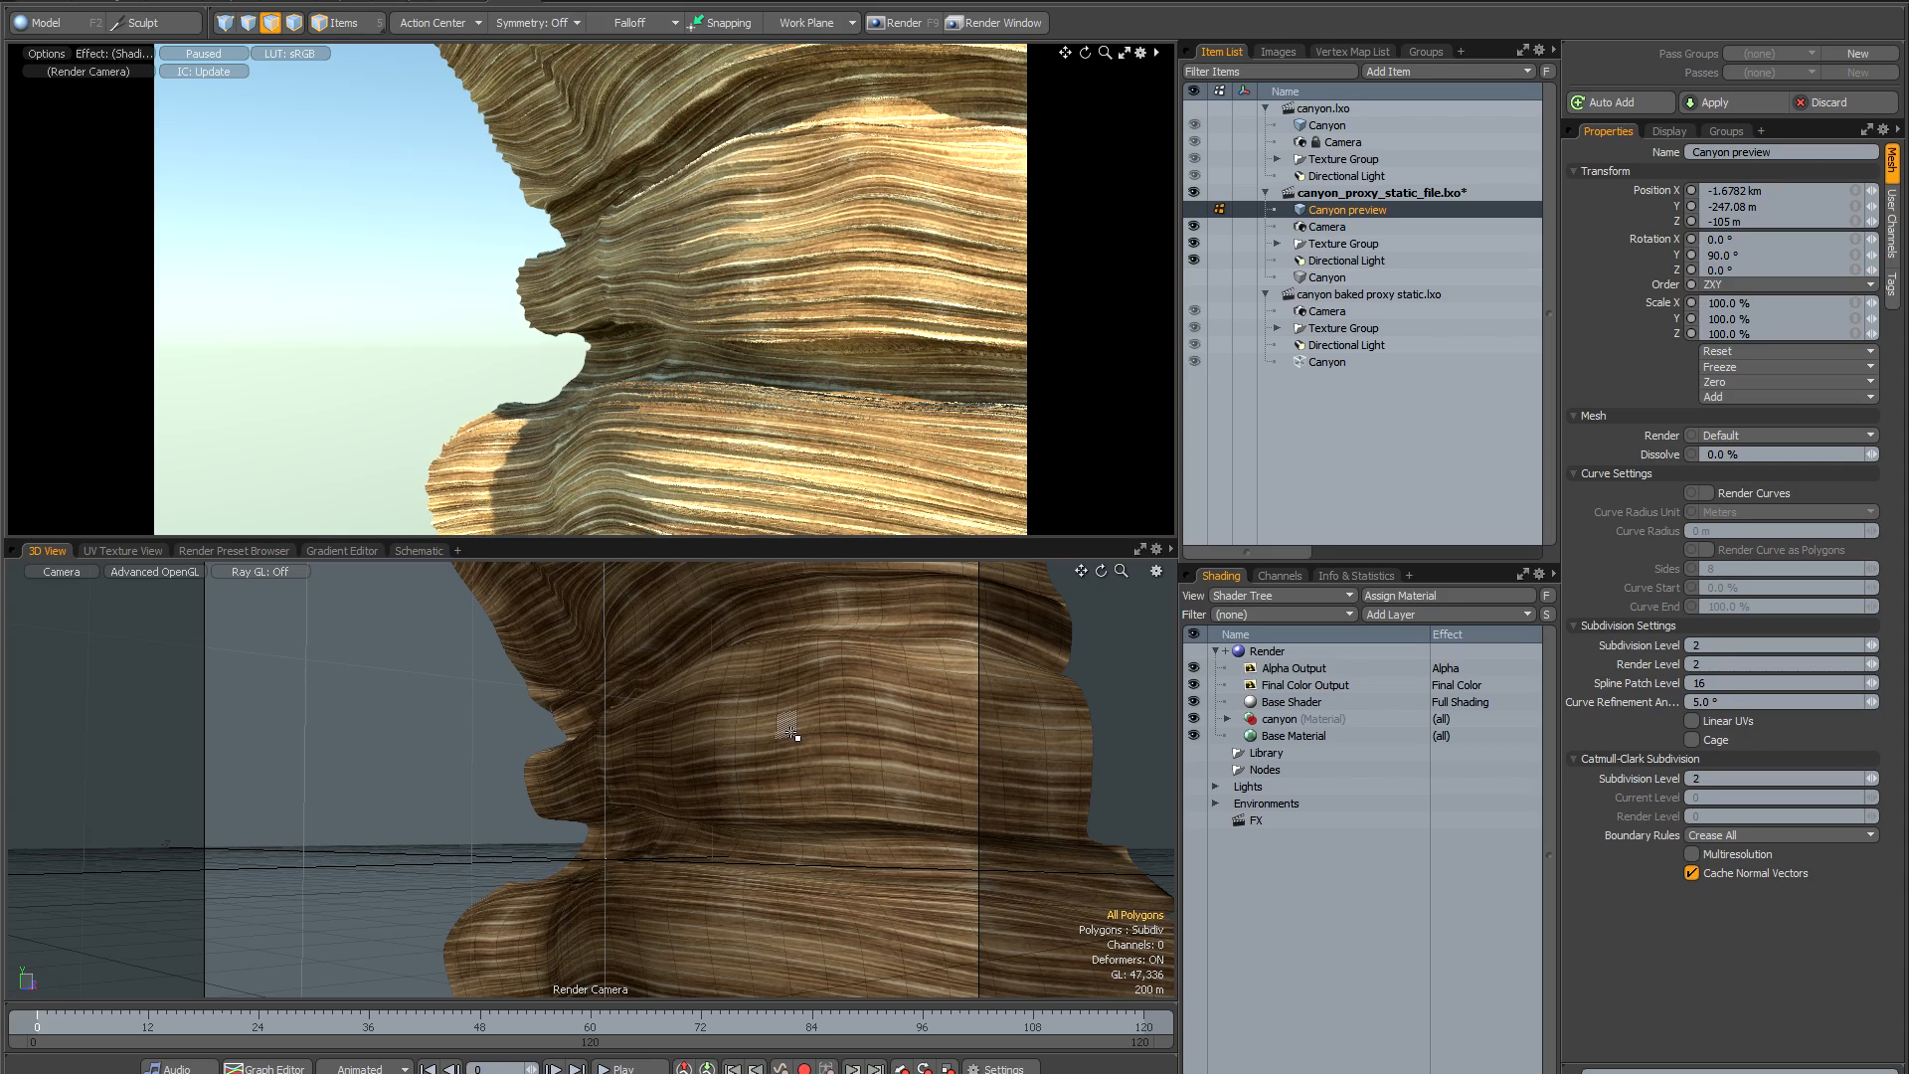
{"action": "key", "text": "Tab"}
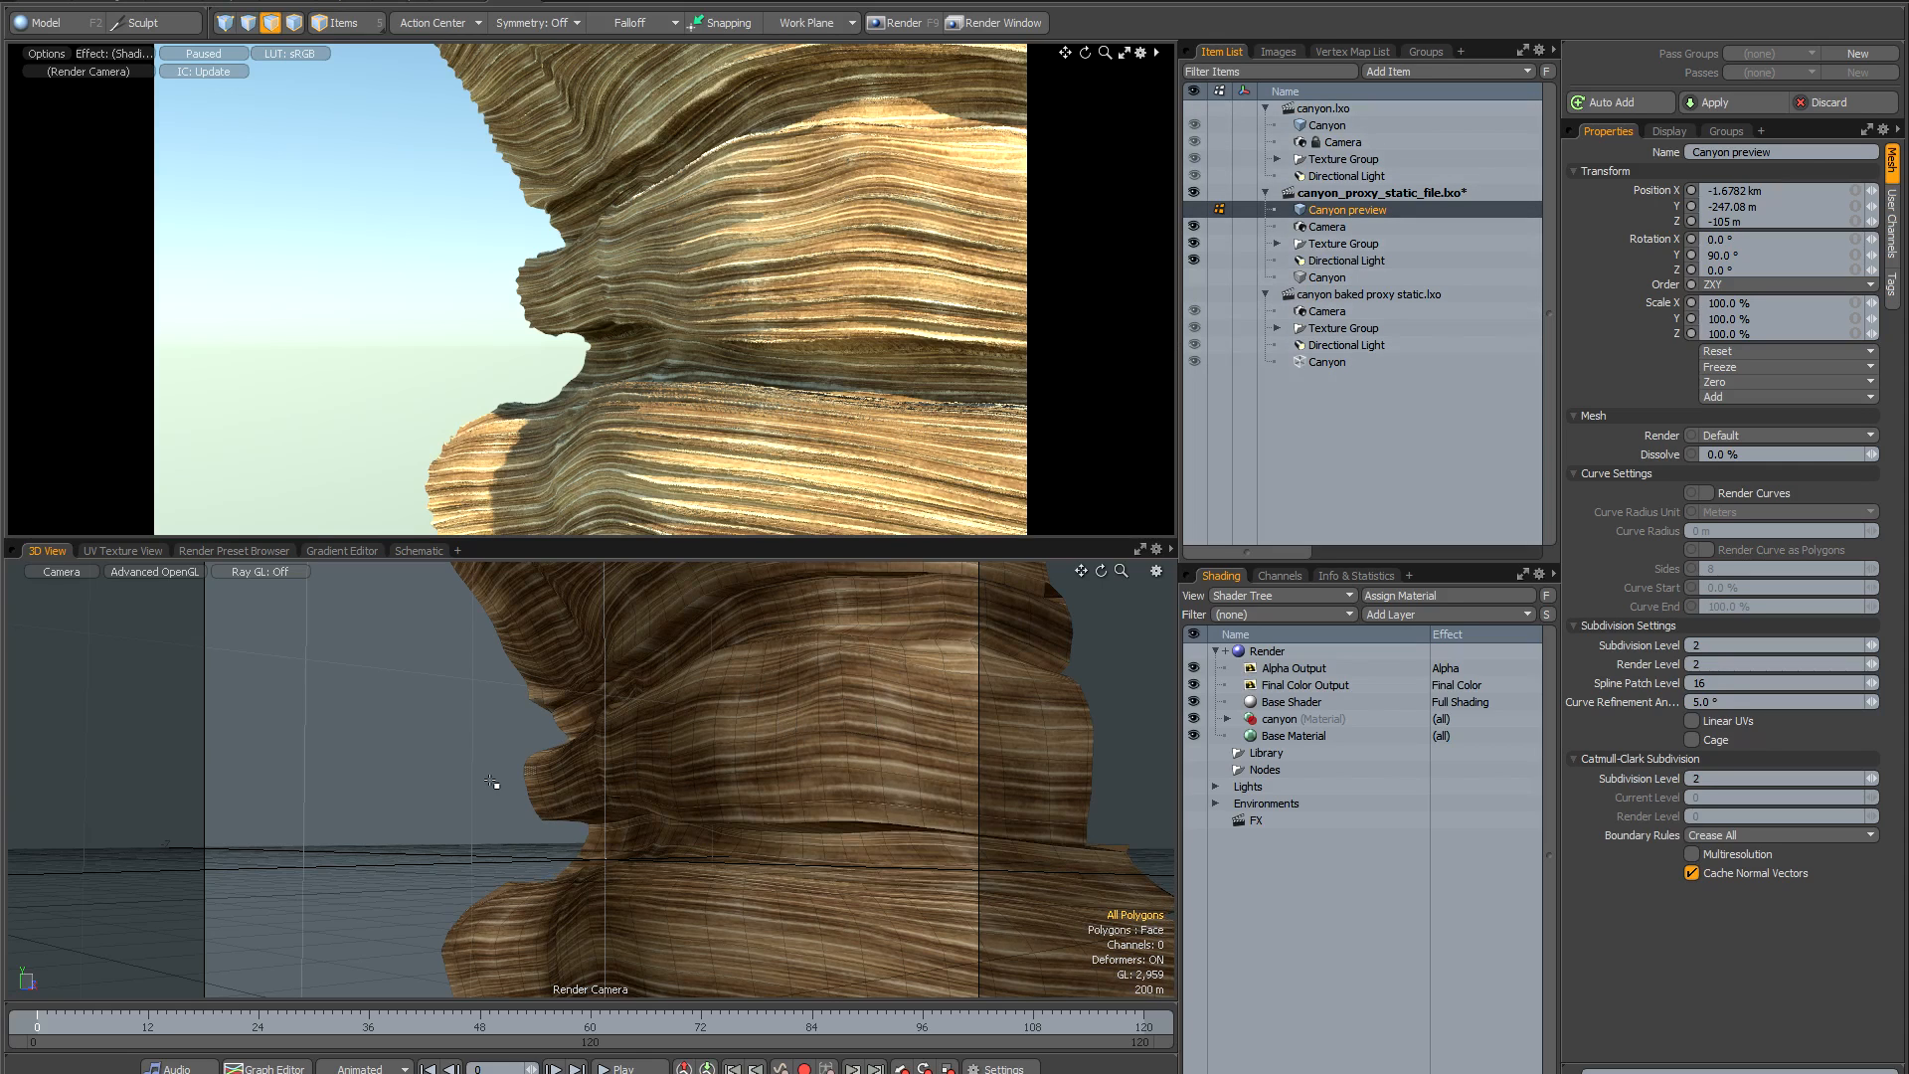
{"action": "left_click", "coordinate": [1193, 278]}
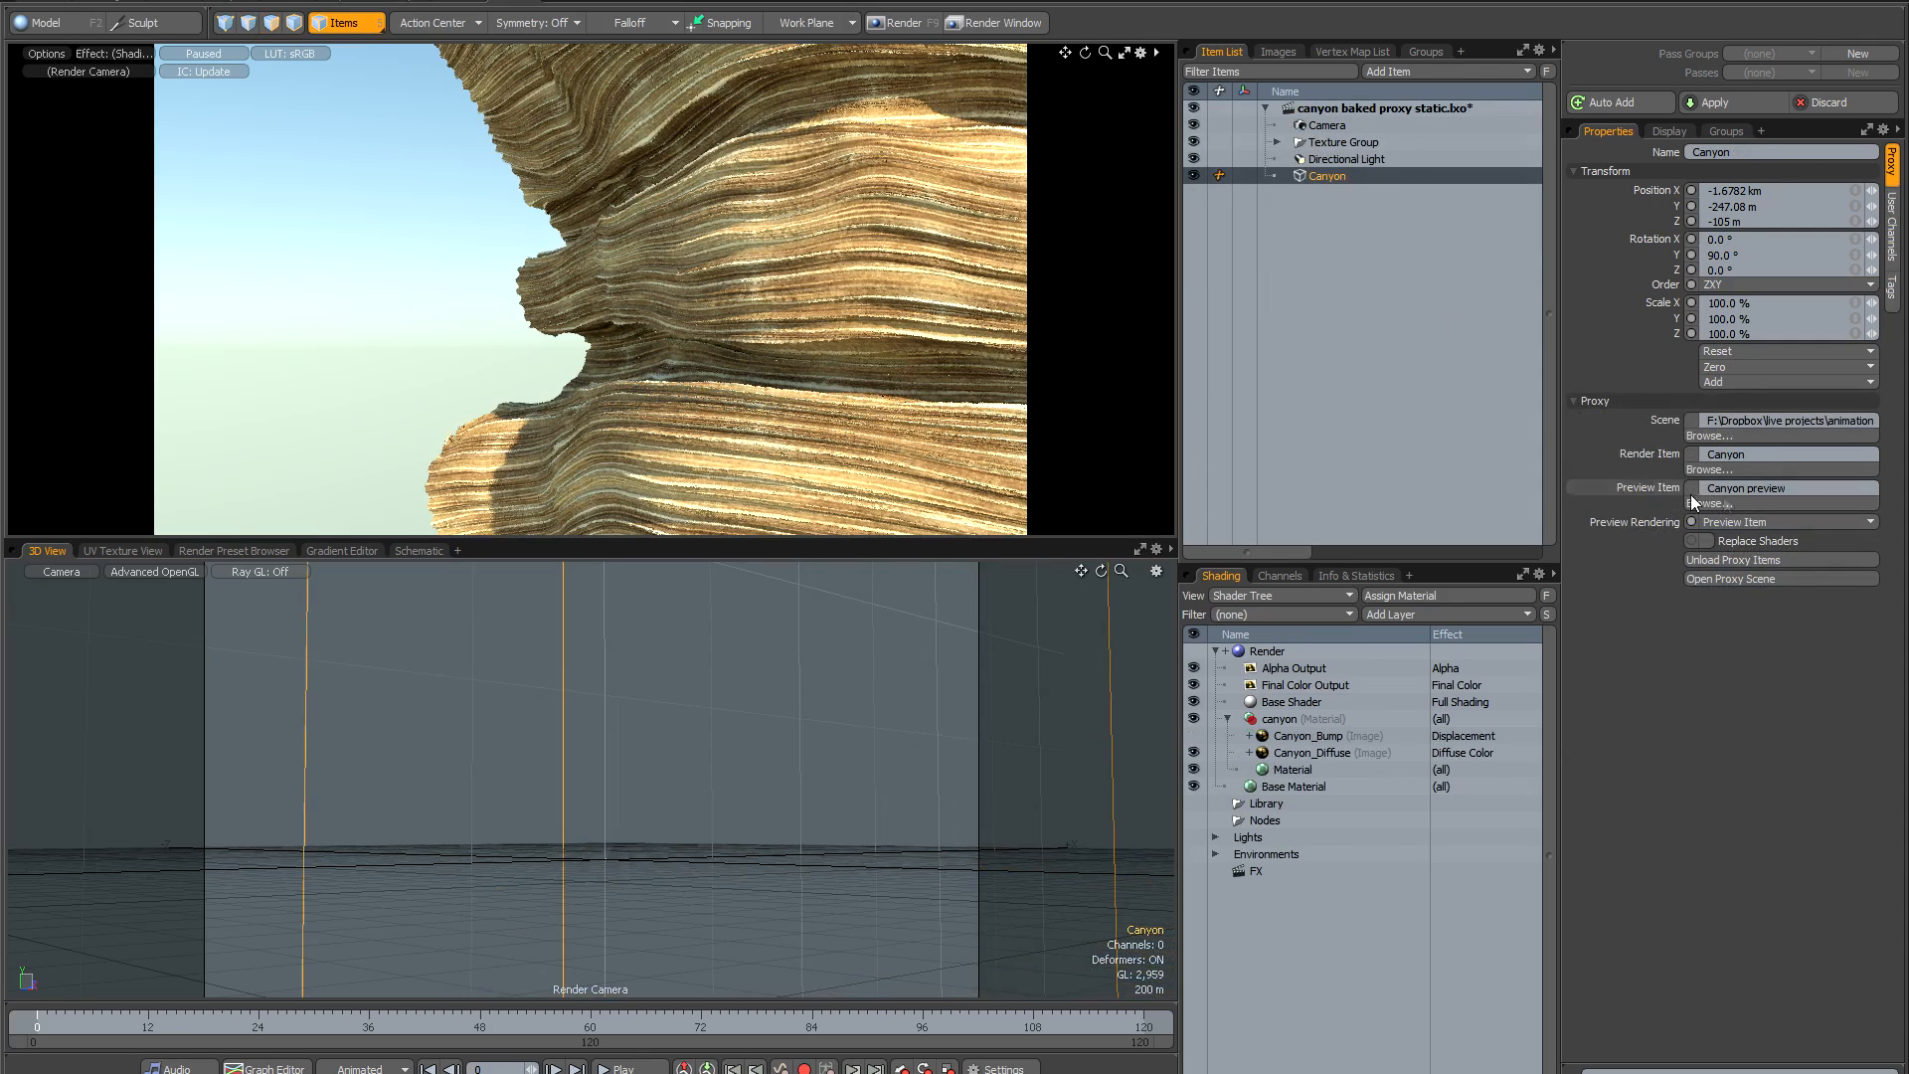
Assign the Canyon preview mesh as the preview item of the Canyon proxy in the canyon baked proxy static scene.
{"action": "left_click", "coordinate": [1745, 501]}
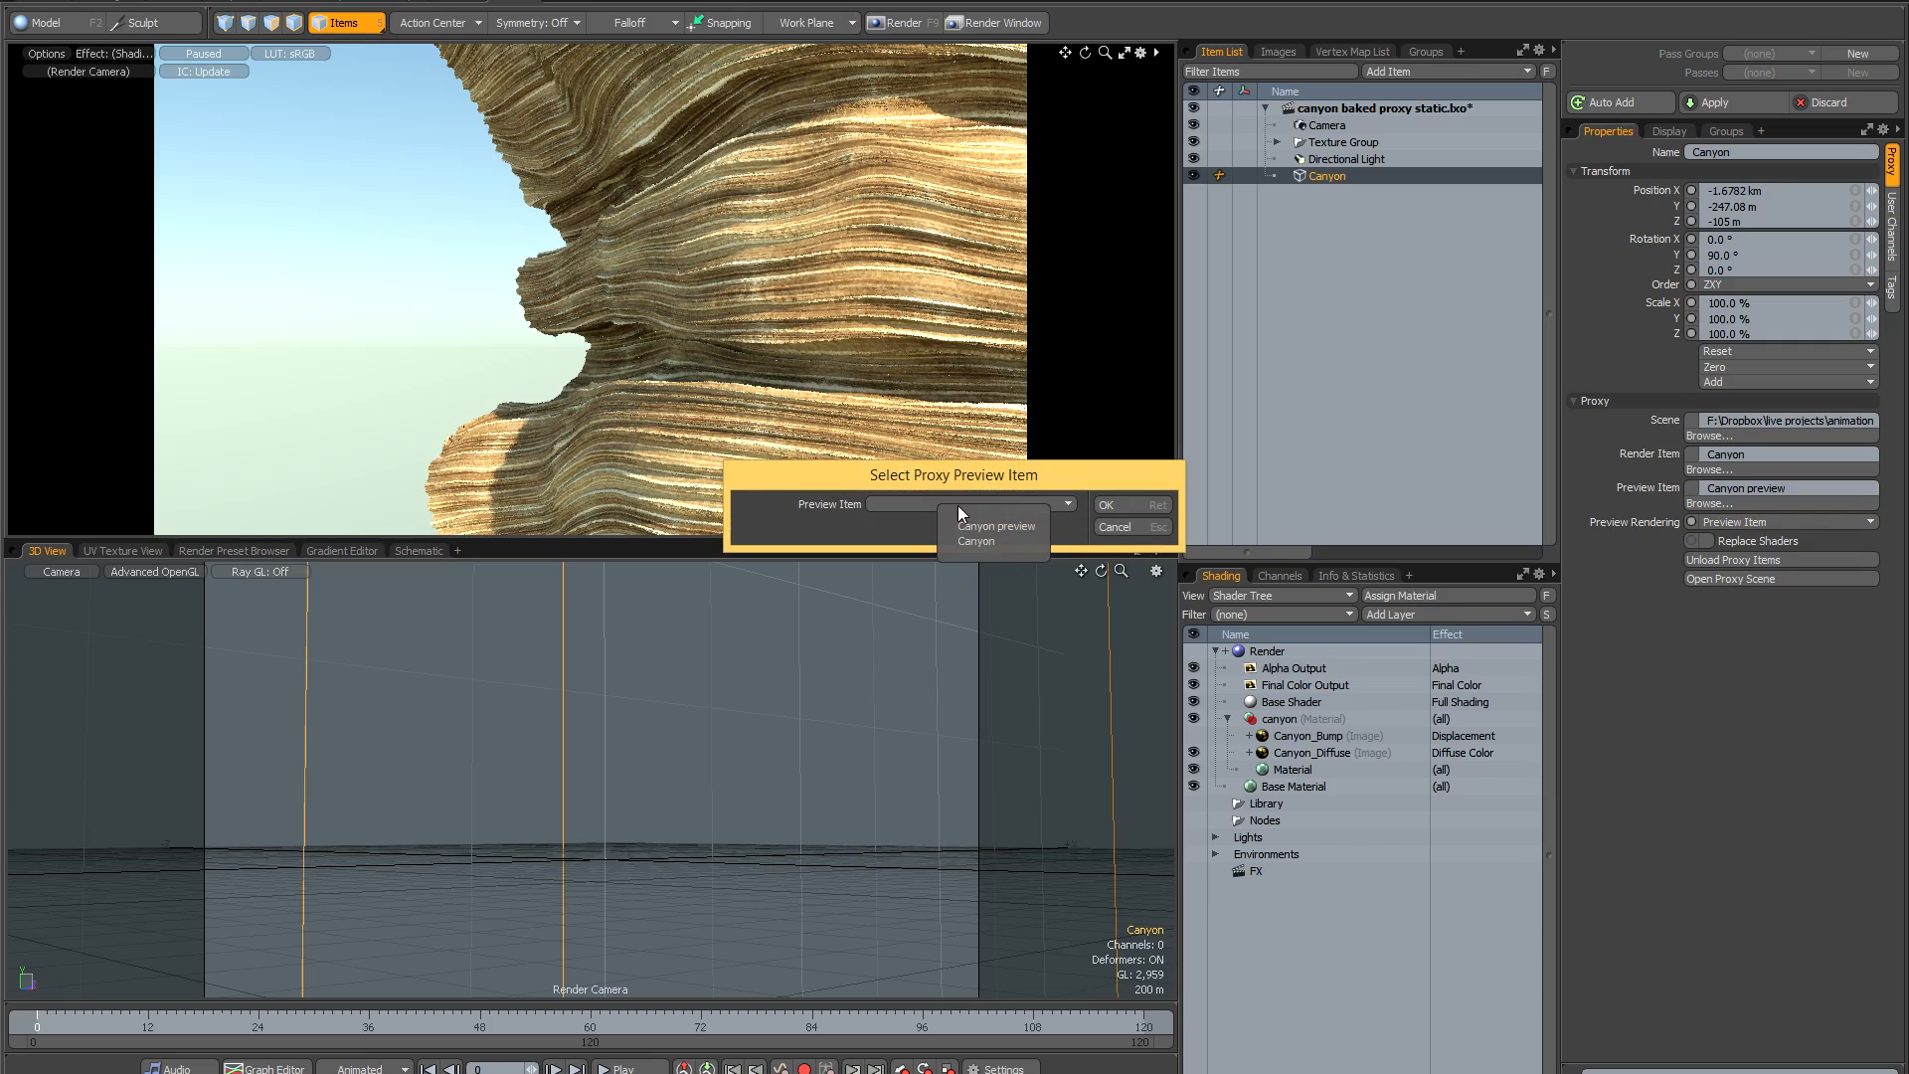
{"action": "left_click", "coordinate": [1005, 525]}
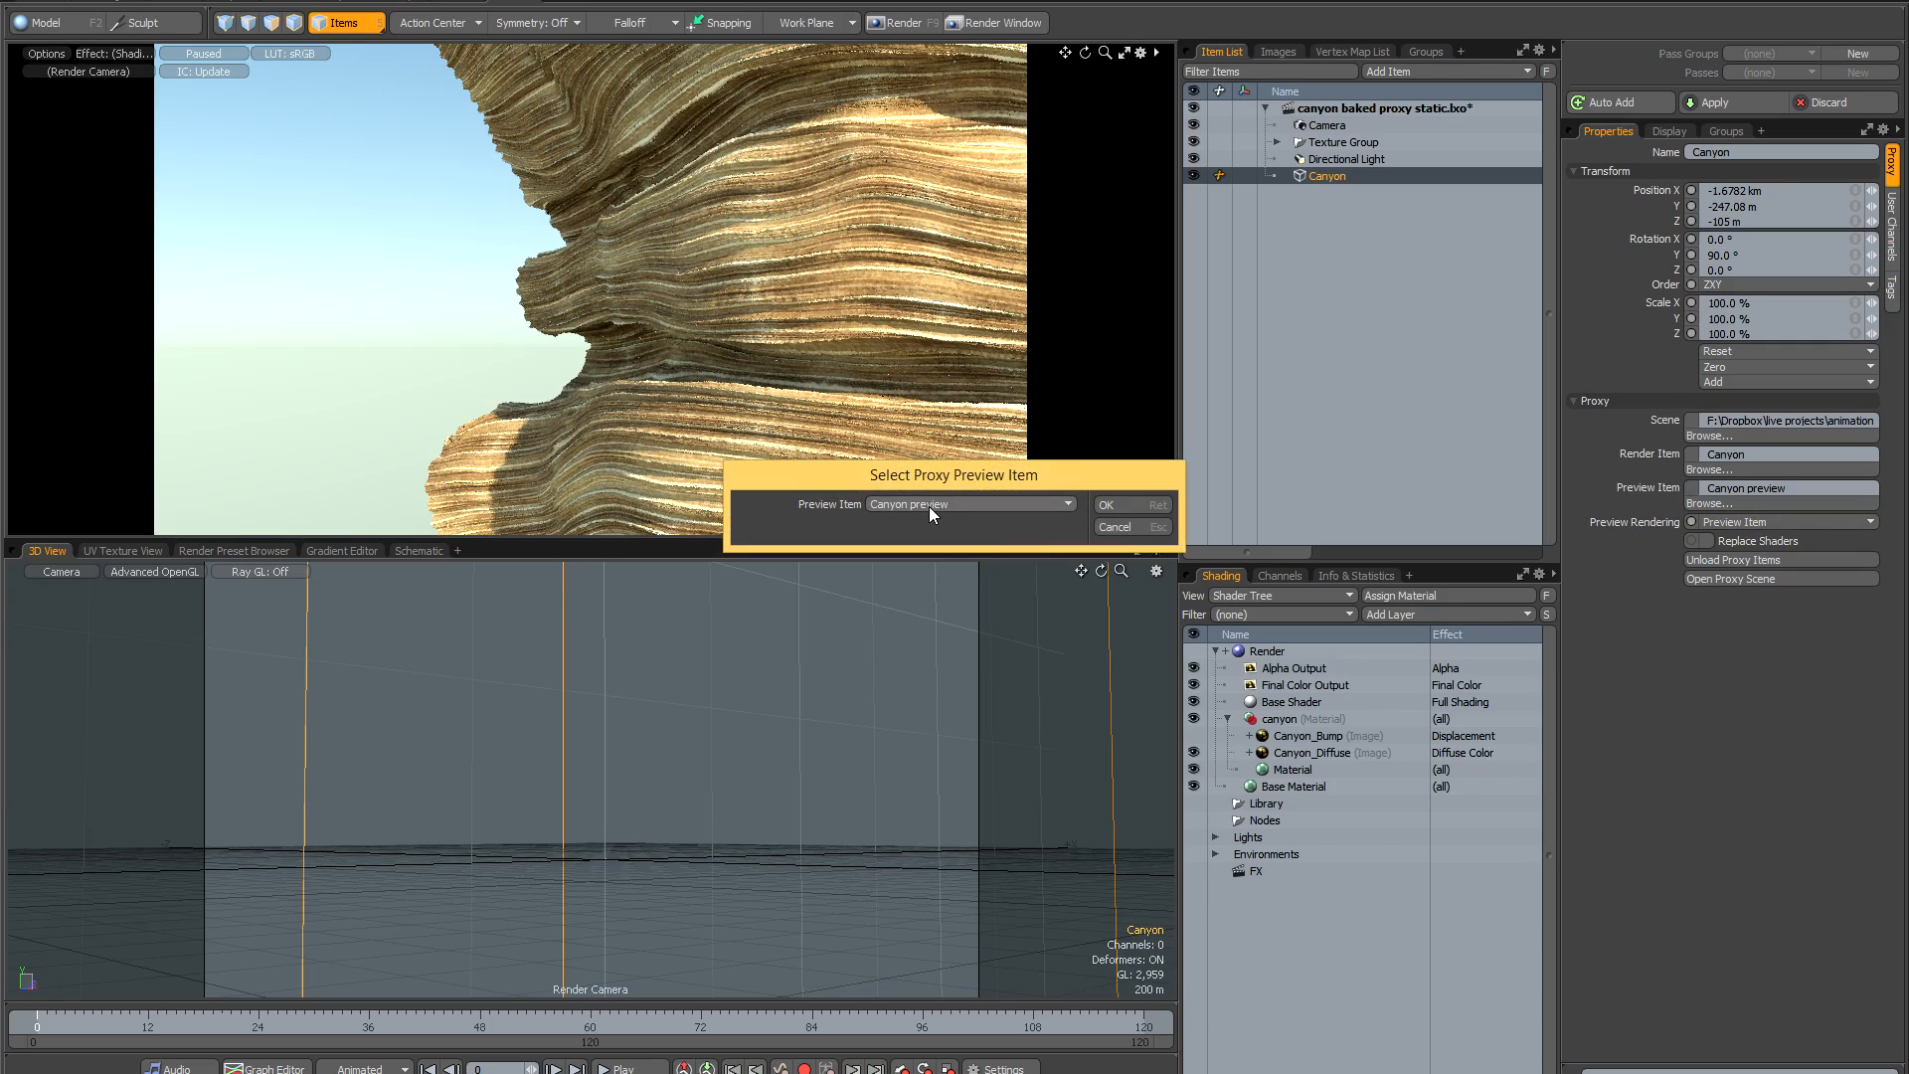
{"action": "left_click", "coordinate": [1134, 505]}
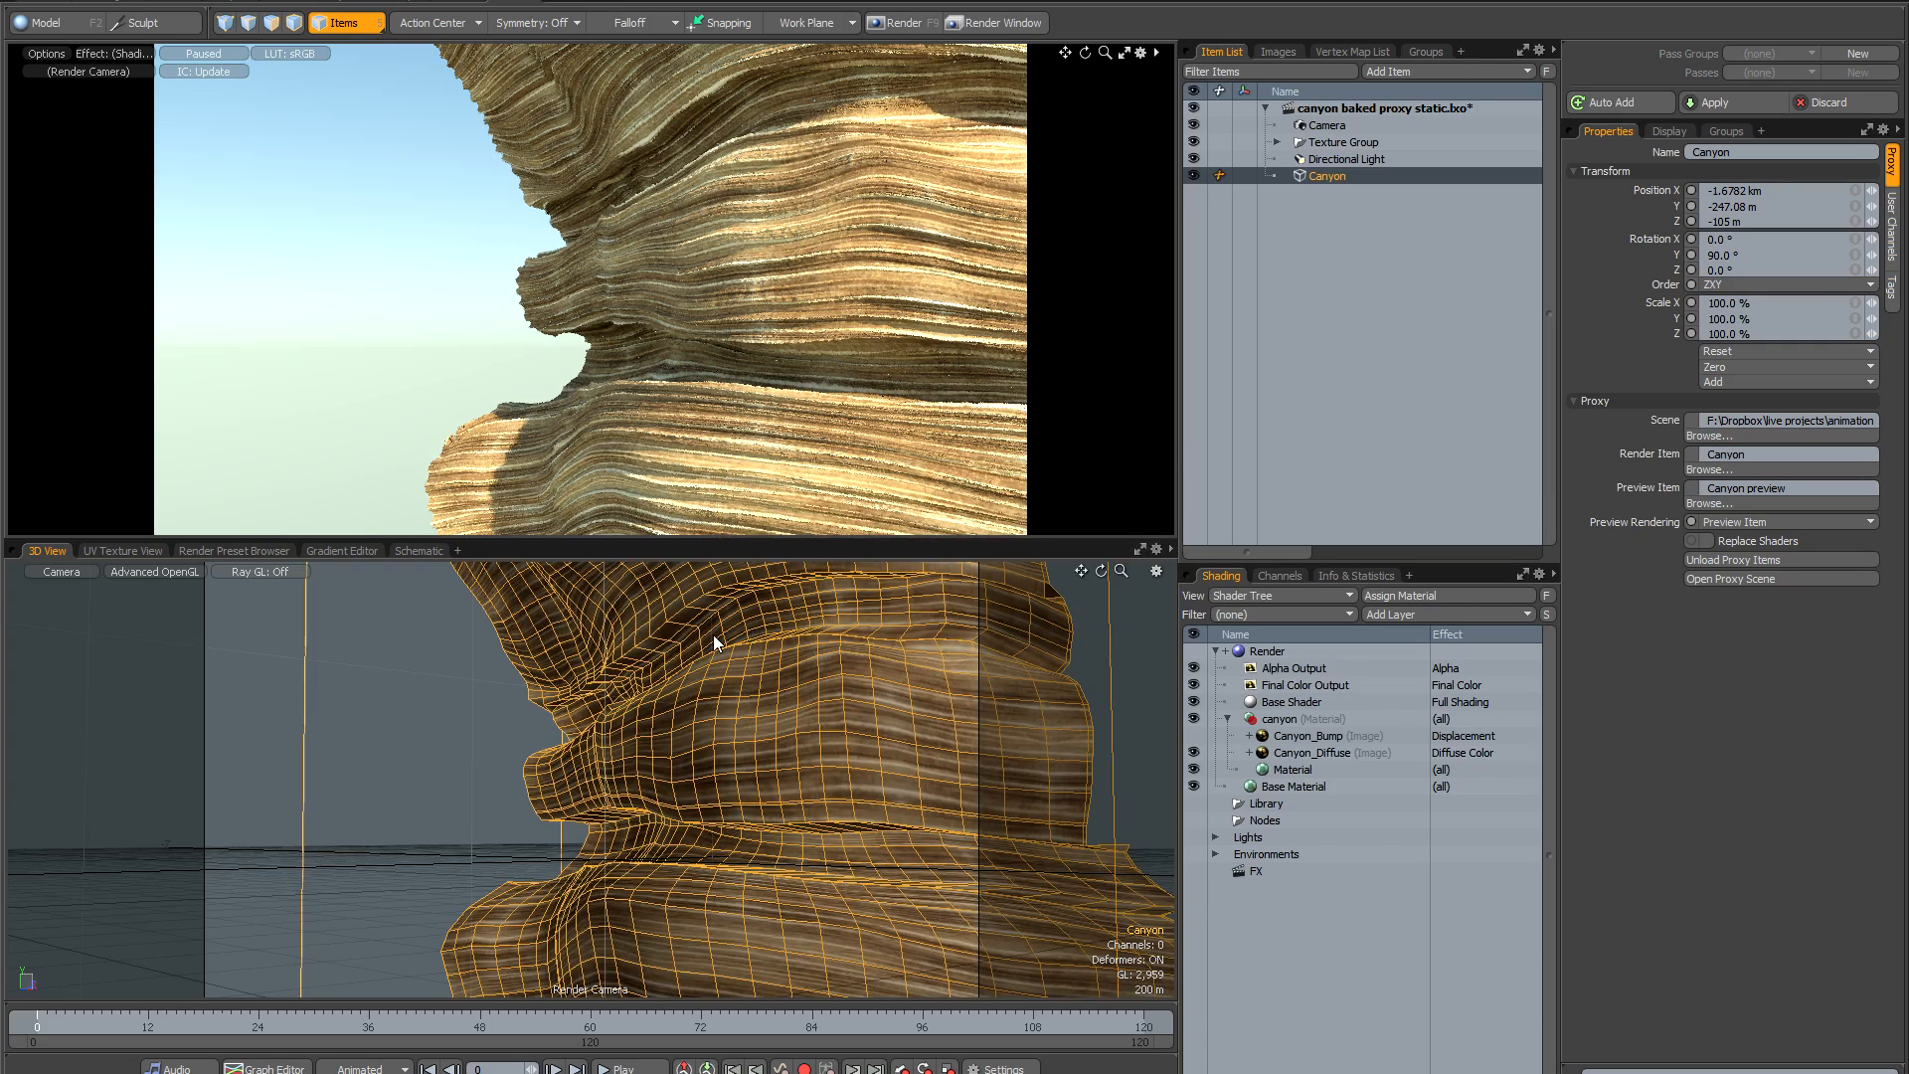